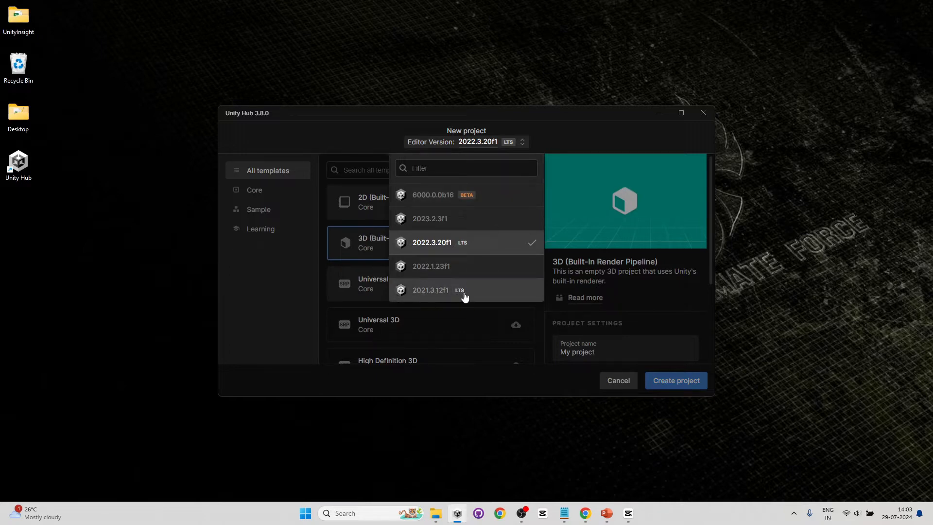
- Choose editor version 2021.3.12f1 and the 2D (Built-In Render Pipeline) template for the new project, and browse the other templates
left_click(500, 293)
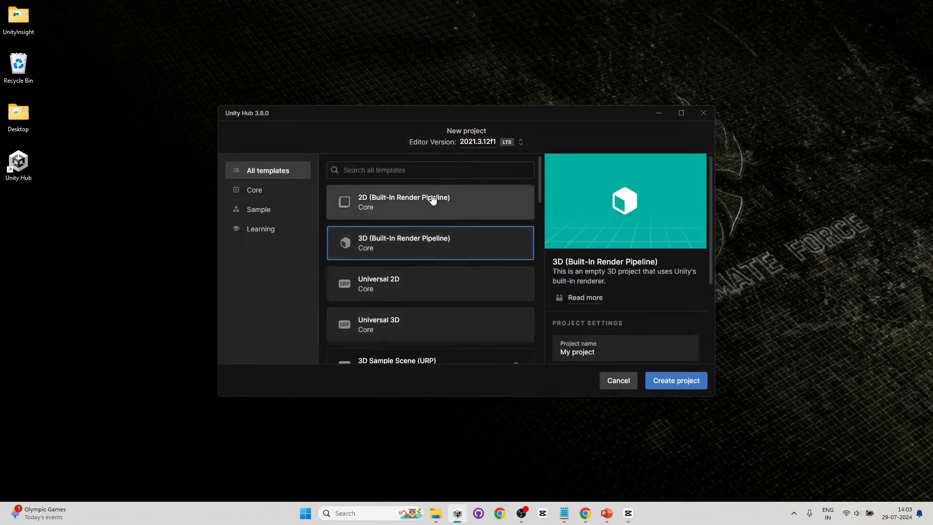
left_click(464, 212)
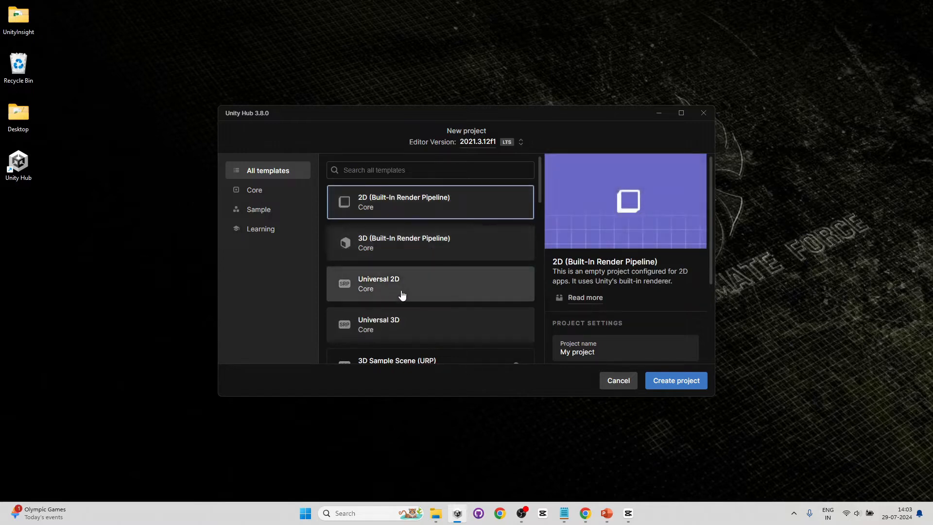
scroll(431, 313, "down", 1)
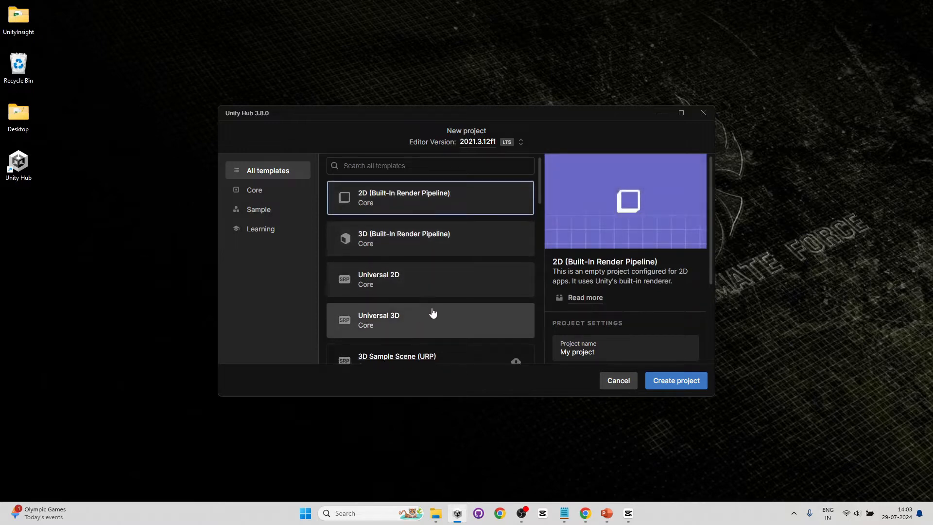
scroll(432, 313, "down", 2)
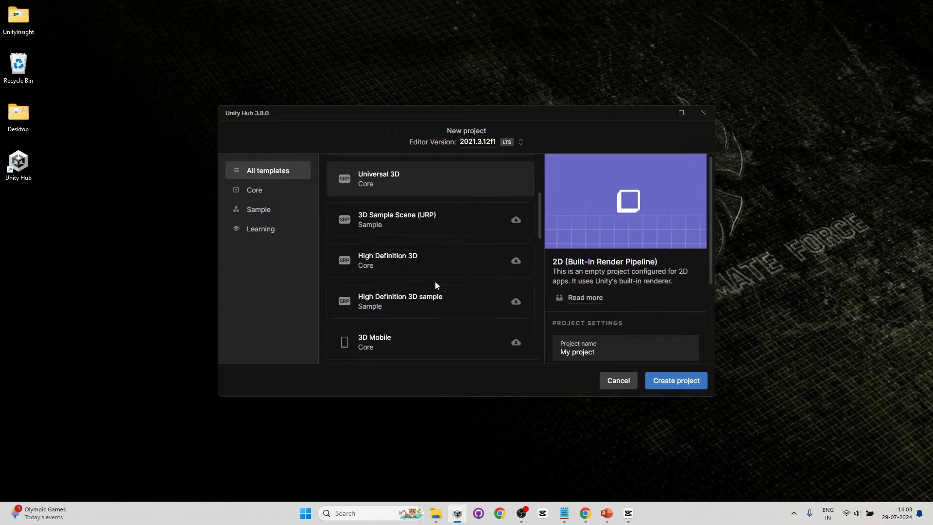
scroll(436, 286, "down", 3)
scroll(435, 286, "down", 2)
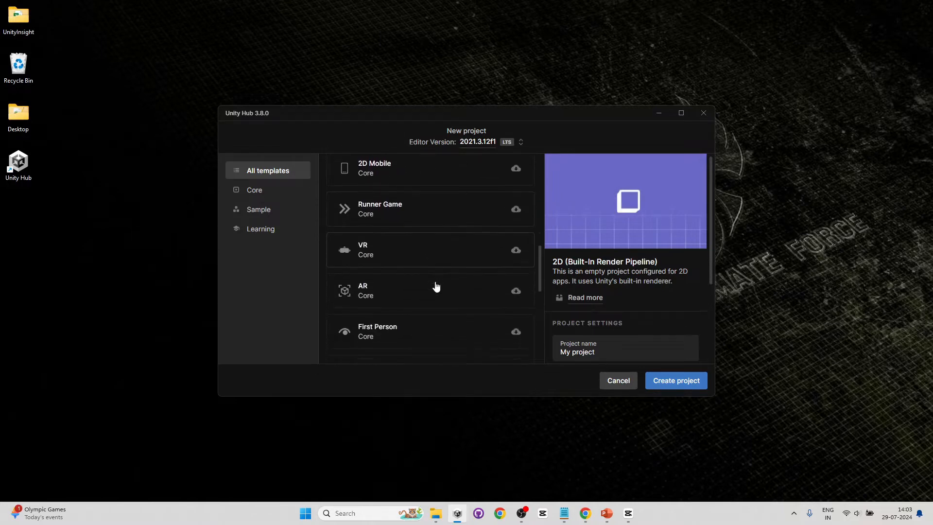
scroll(436, 287, "down", 3)
scroll(436, 286, "up", 8)
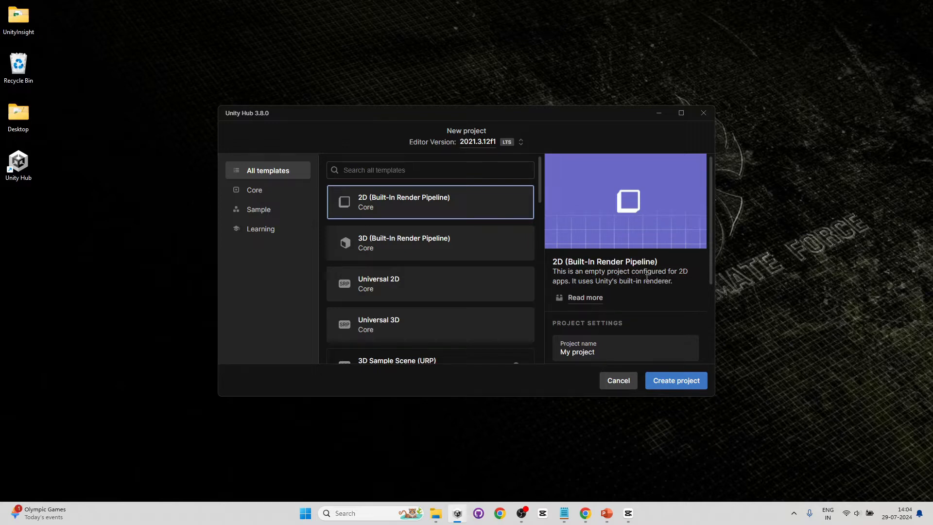
- Name the project UnityBasics and create it in the existing location
scroll(647, 278, "down", 1)
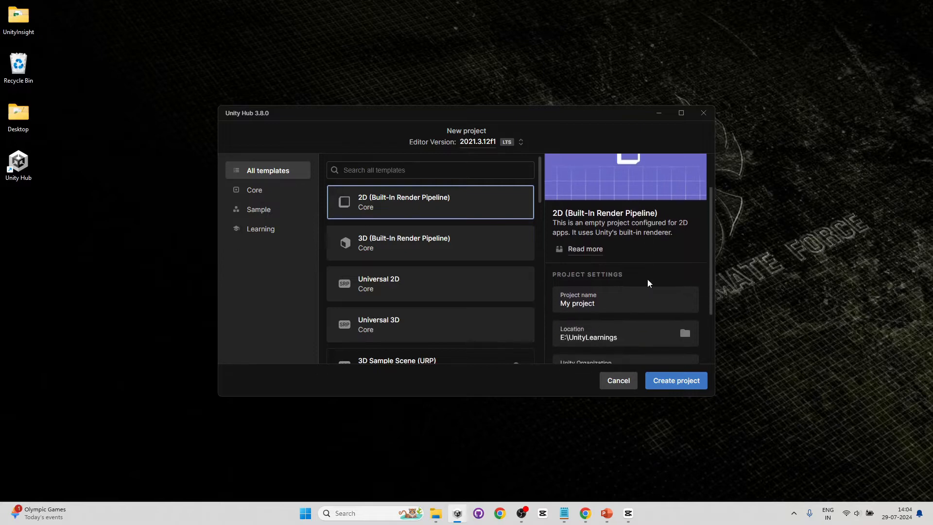
scroll(647, 279, "down", 1)
left_click_drag(600, 255, 544, 256)
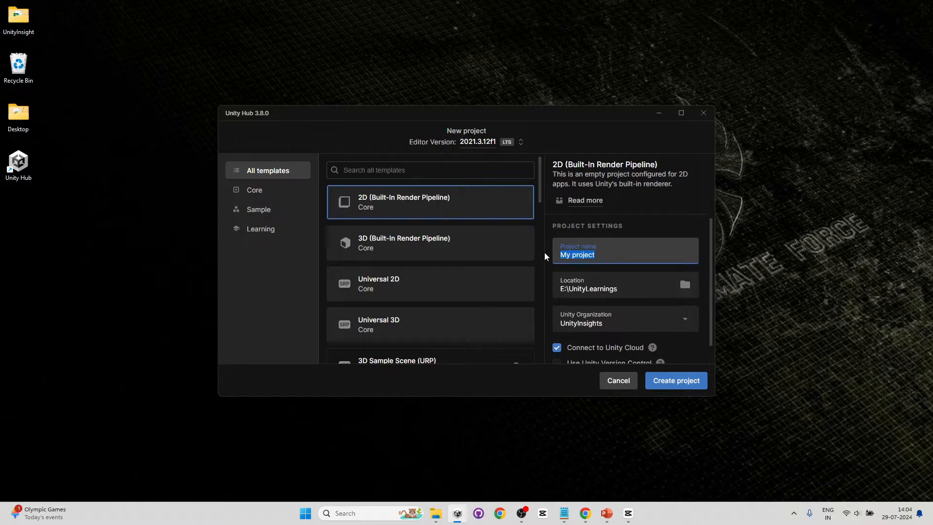
type("UnityBasics")
scroll(707, 299, "down", 1)
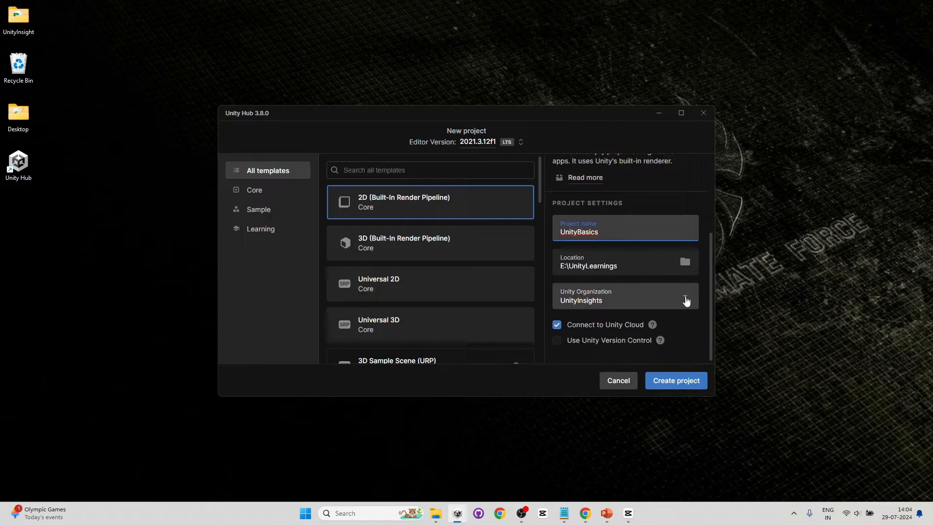
left_click(676, 383)
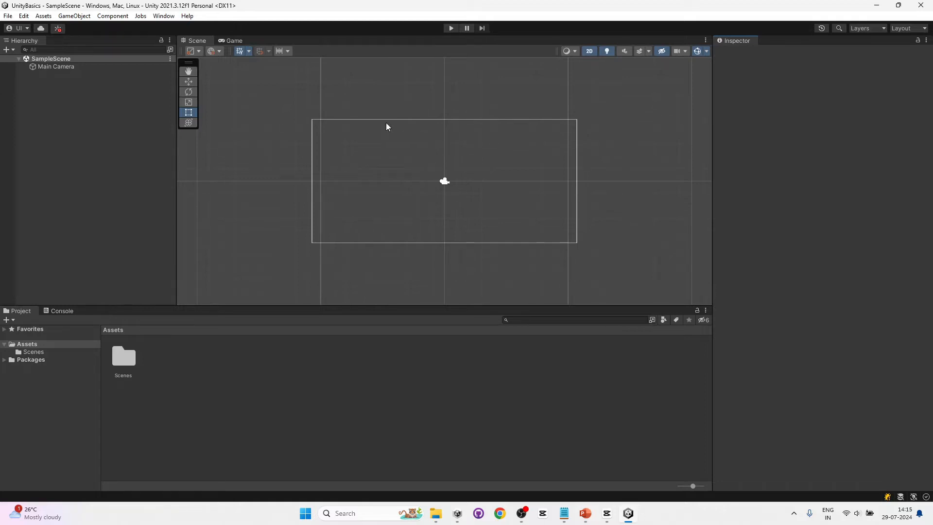
- Compare the Scene view with the Game view, and inspect the Main Camera's properties
left_click(231, 41)
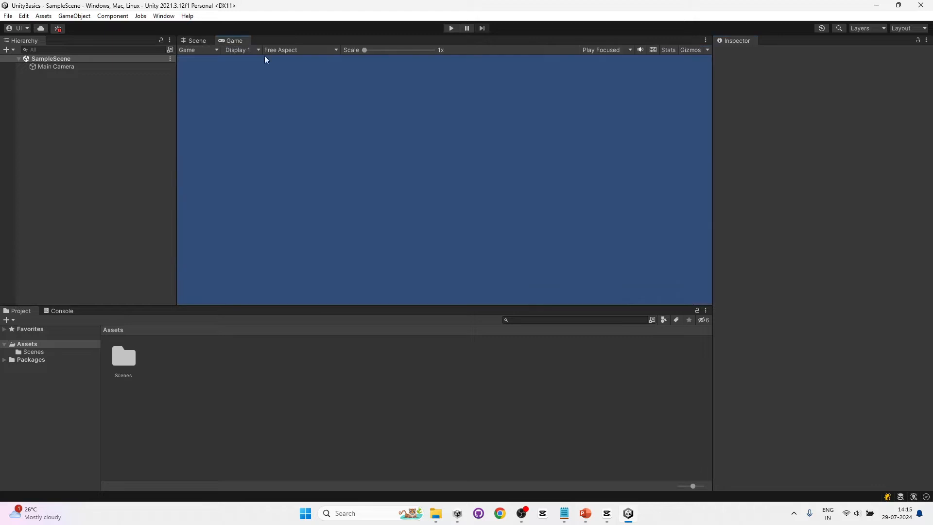
left_click(196, 41)
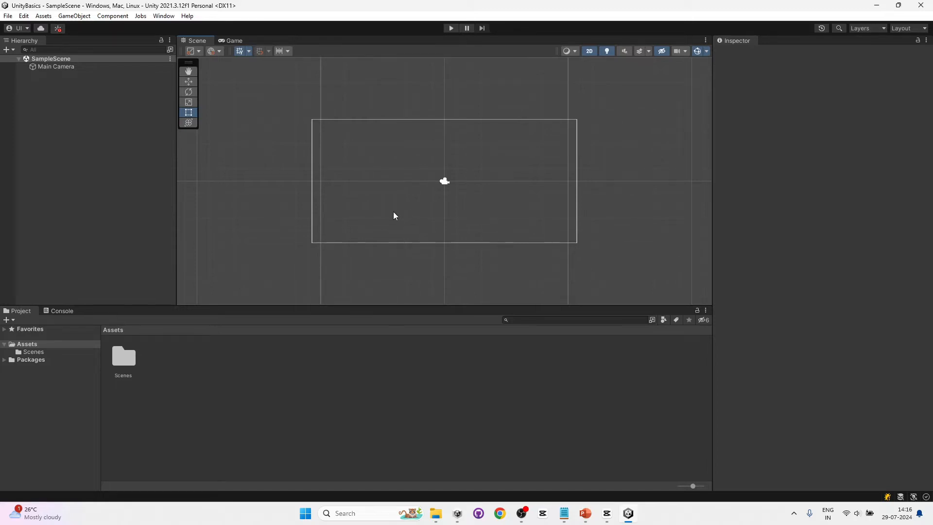
left_click(229, 40)
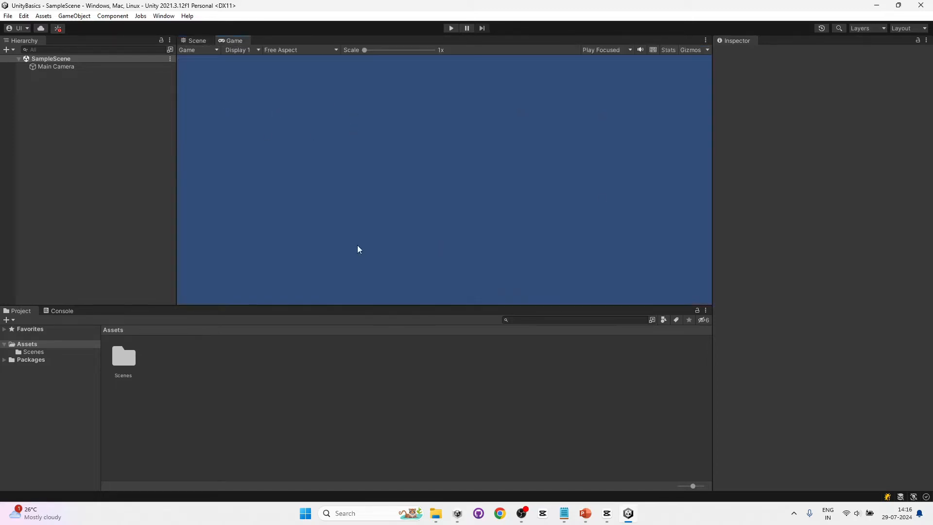
left_click(201, 40)
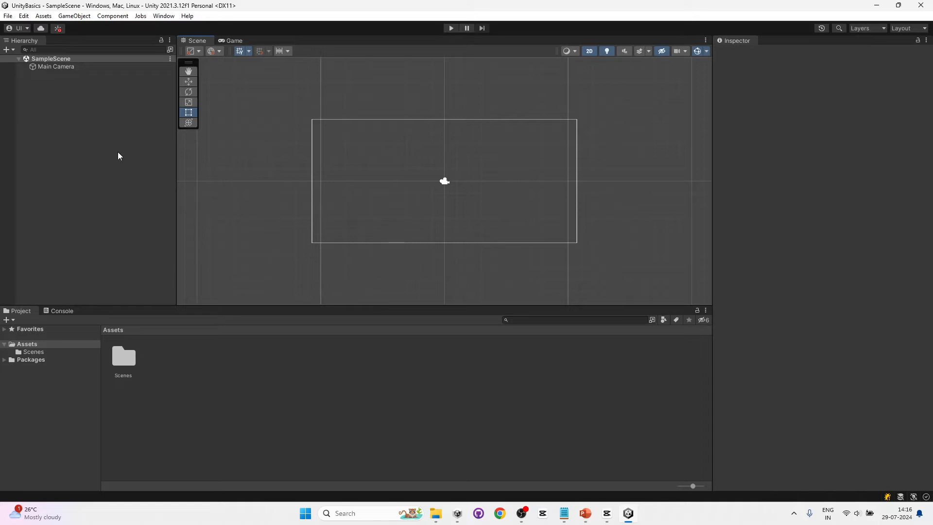
left_click(72, 67)
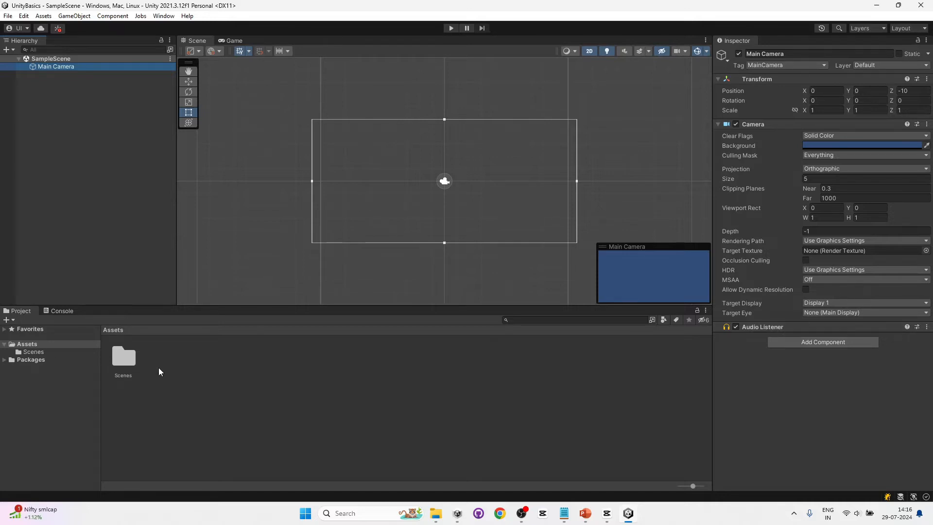
- Create a folder inside Assets, keeping the default name New Folder, and open the Console
right_click(33, 345)
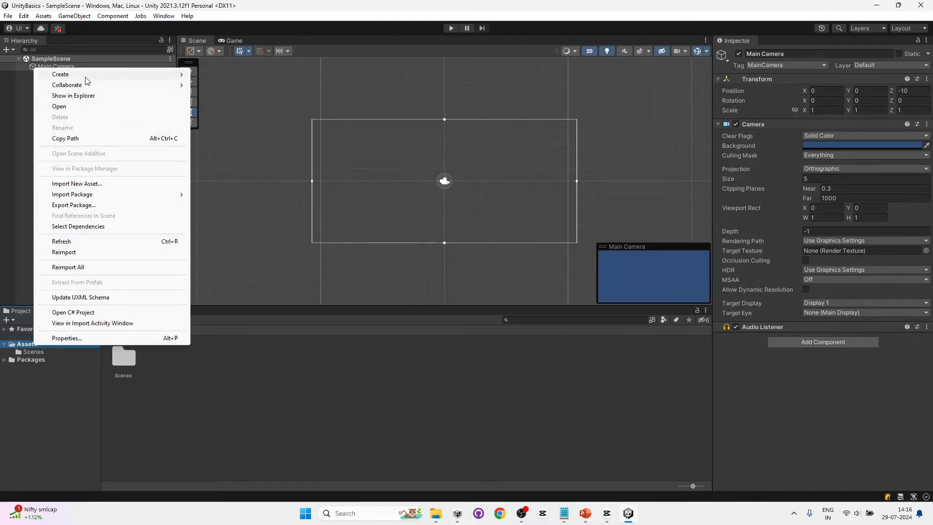
mouse_move(85, 74)
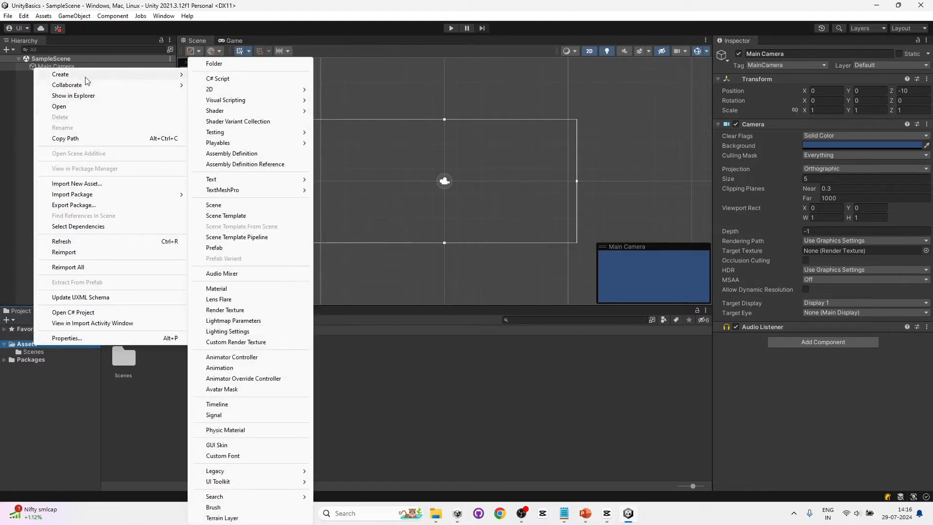
left_click(215, 64)
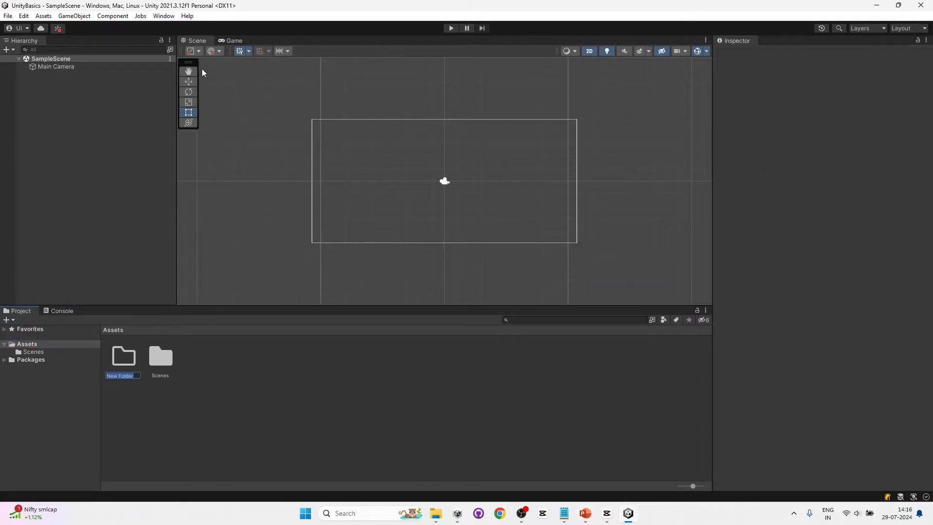
key("Return")
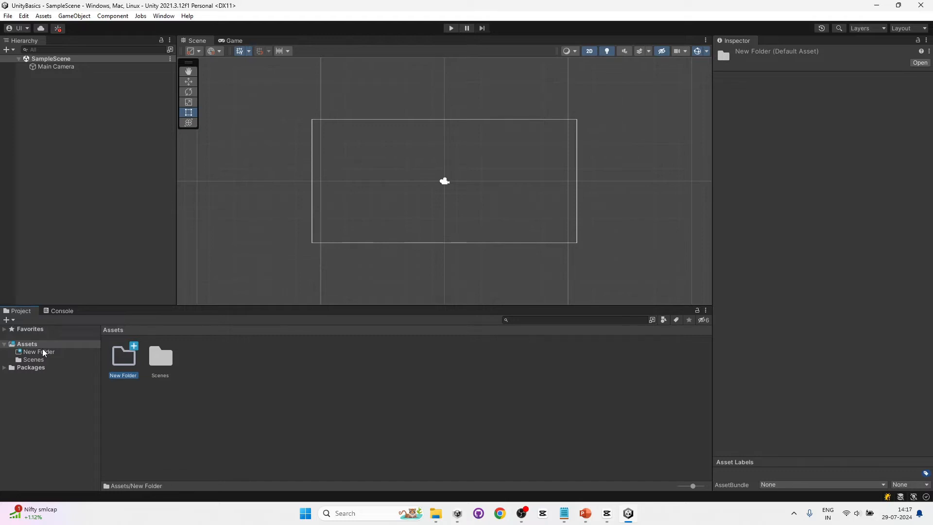
left_click(61, 311)
- Try the 2 by 3 window layout and return to the Default layout
left_click(918, 28)
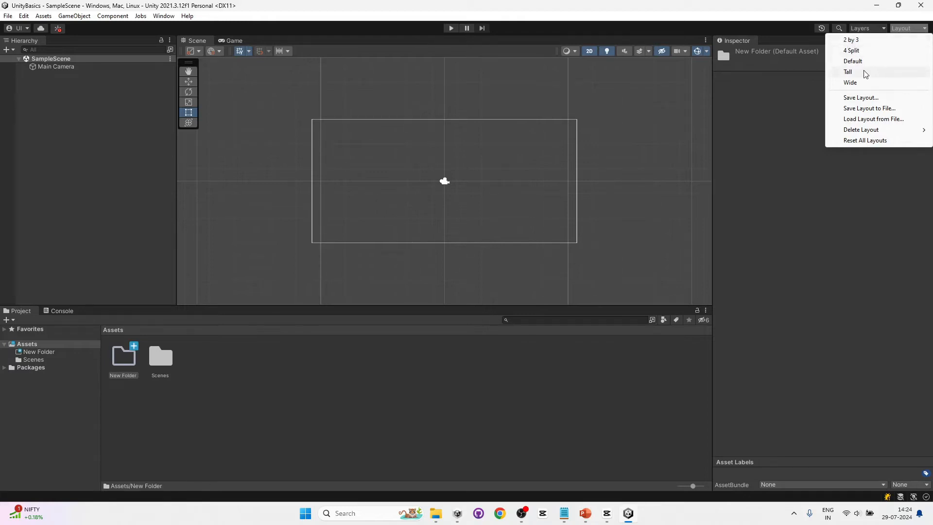
left_click(867, 43)
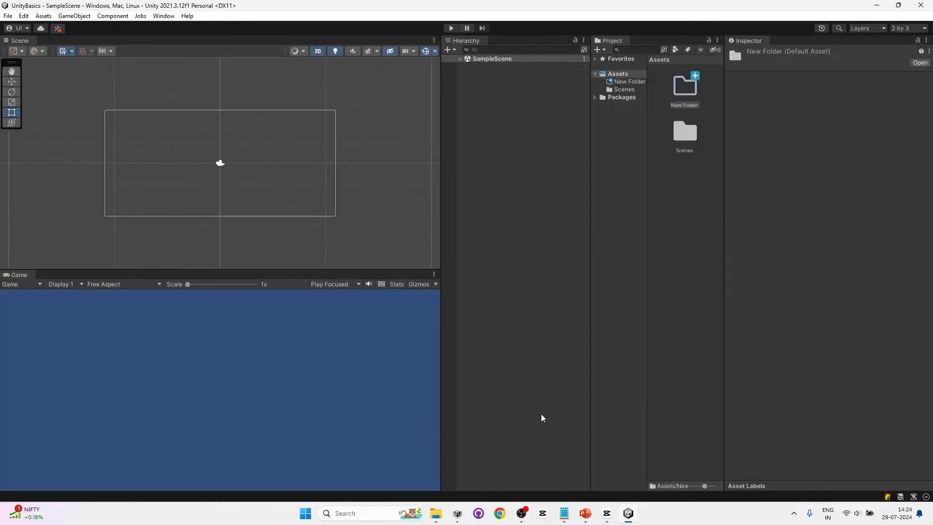
left_click(899, 30)
left_click(870, 61)
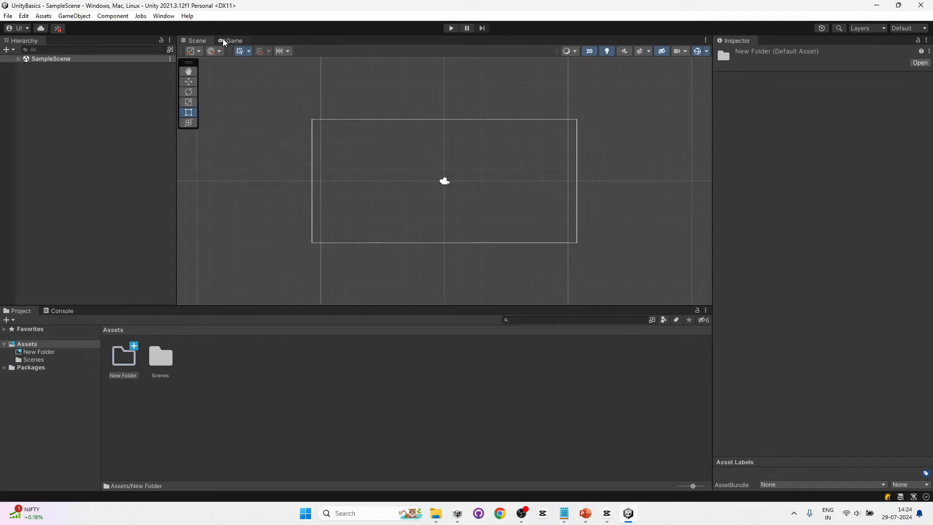
- Dock the Game view beside a narrowed Scene view, and move the Console next to the Inspector
left_click_drag(238, 42, 619, 194)
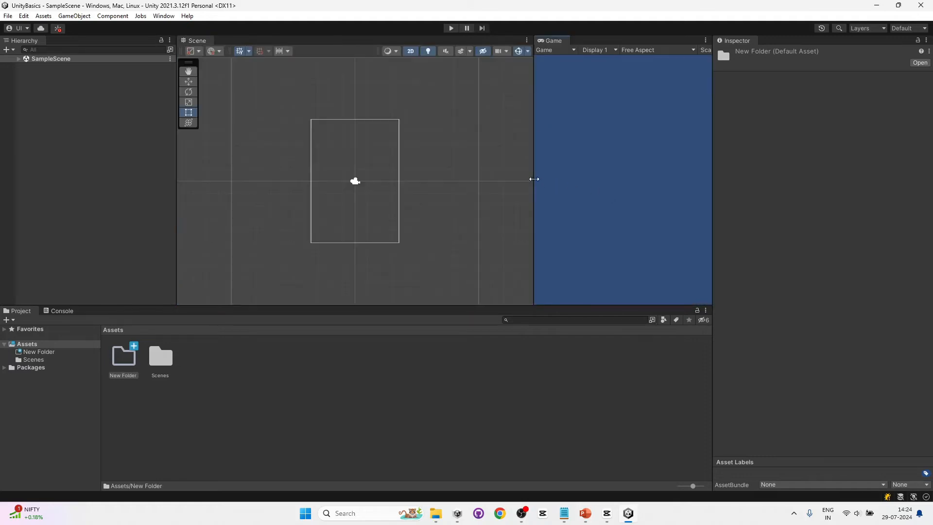
left_click_drag(534, 180, 400, 178)
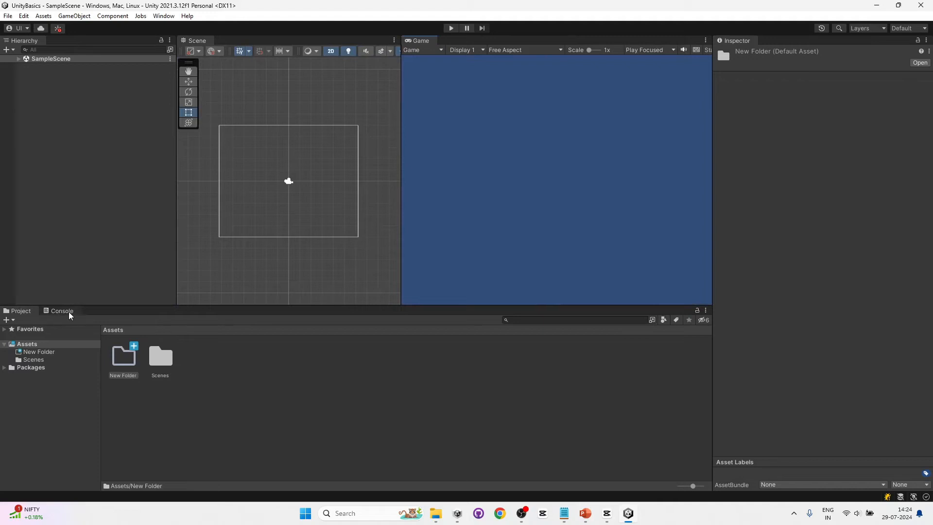
left_click_drag(62, 316, 775, 44)
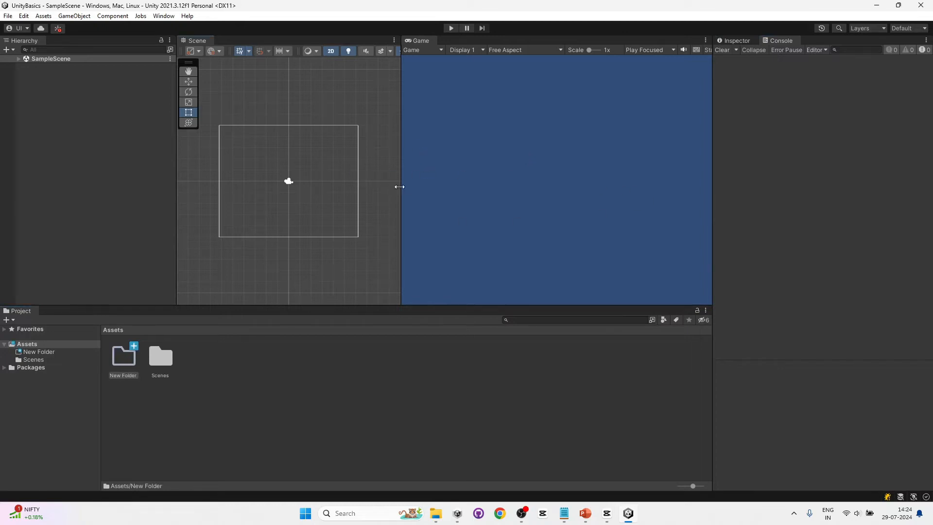
left_click_drag(401, 187, 412, 187)
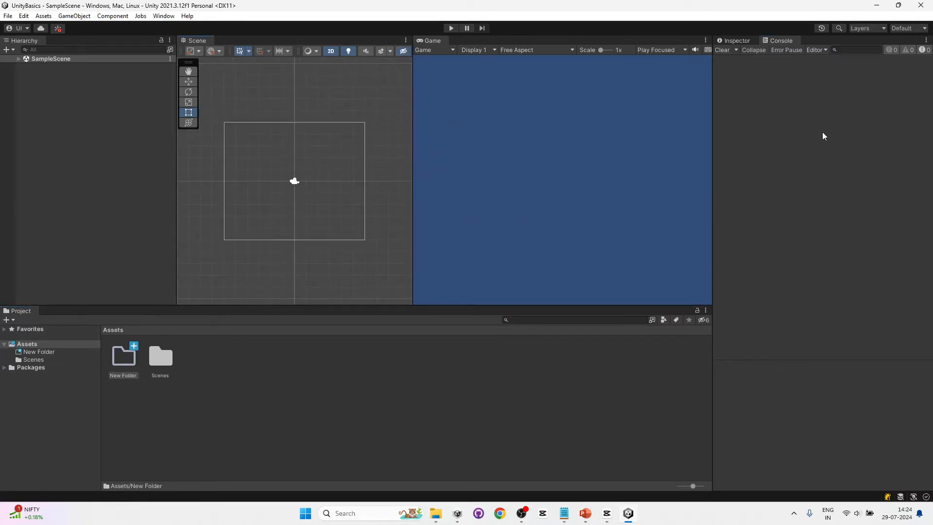
- Save the current window arrangement as a layout named MyLayout
left_click(917, 29)
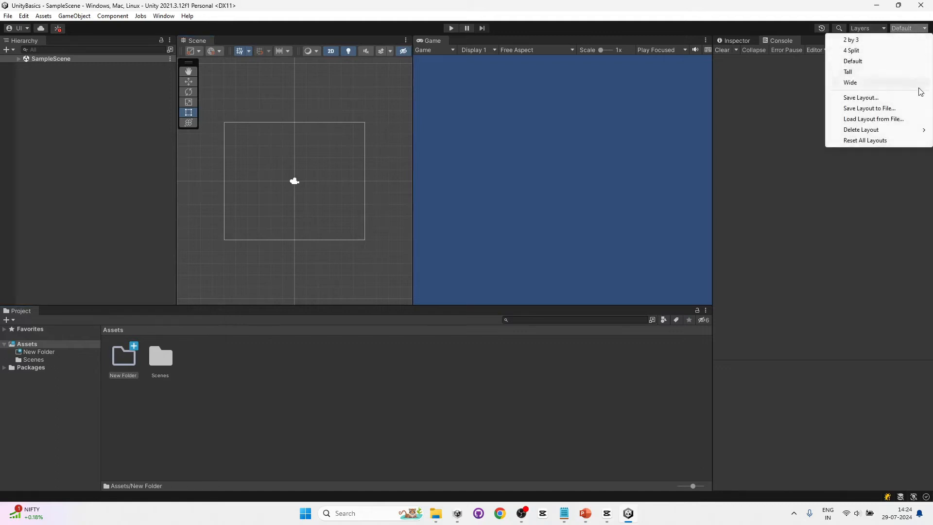
left_click(877, 98)
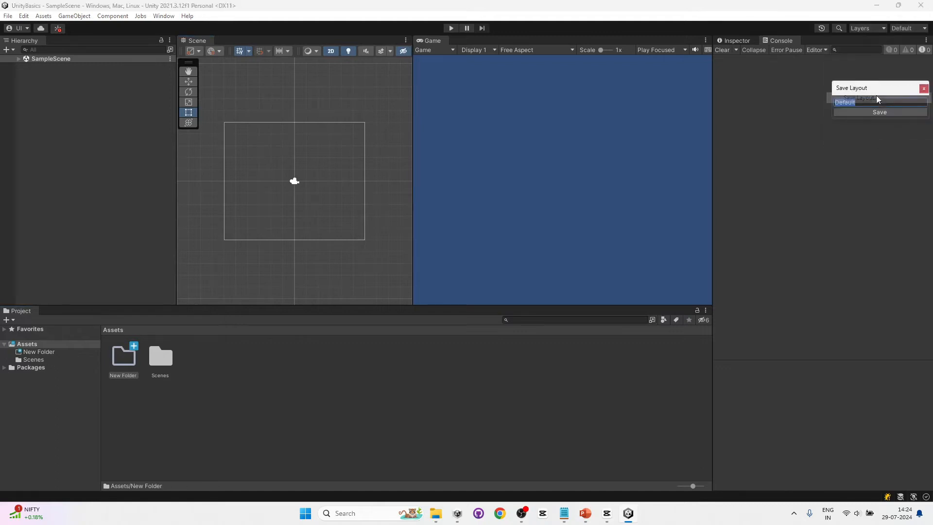
type("MyLayout")
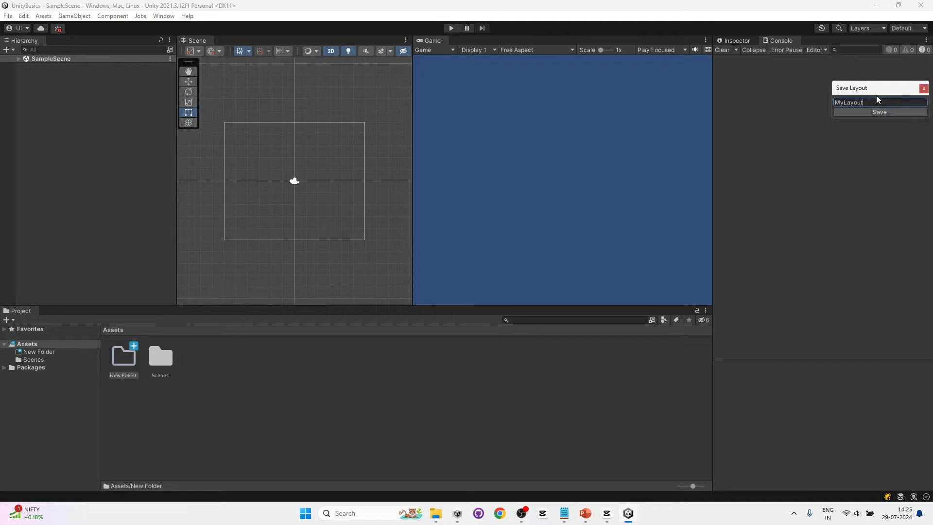
left_click(881, 112)
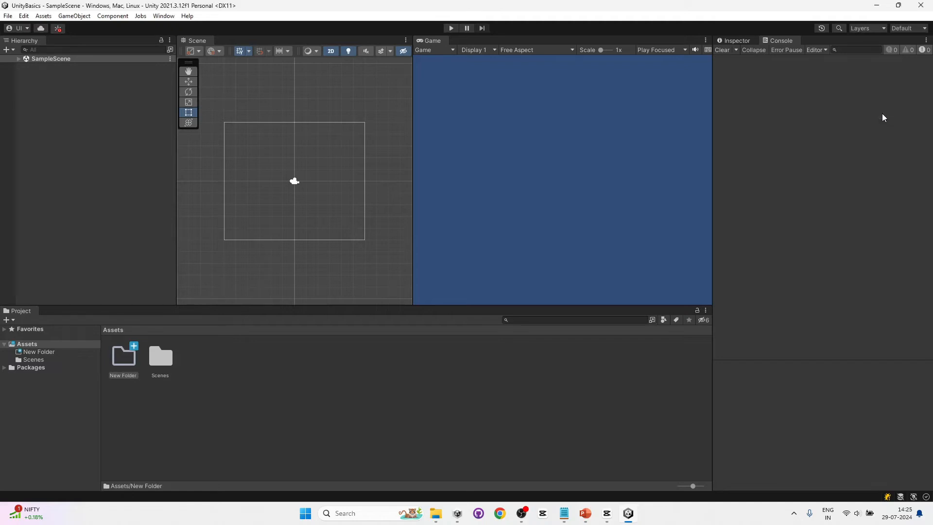
- Switch the editor to the 2 by 3 layout, and load the saved MyLayout layout
left_click(906, 27)
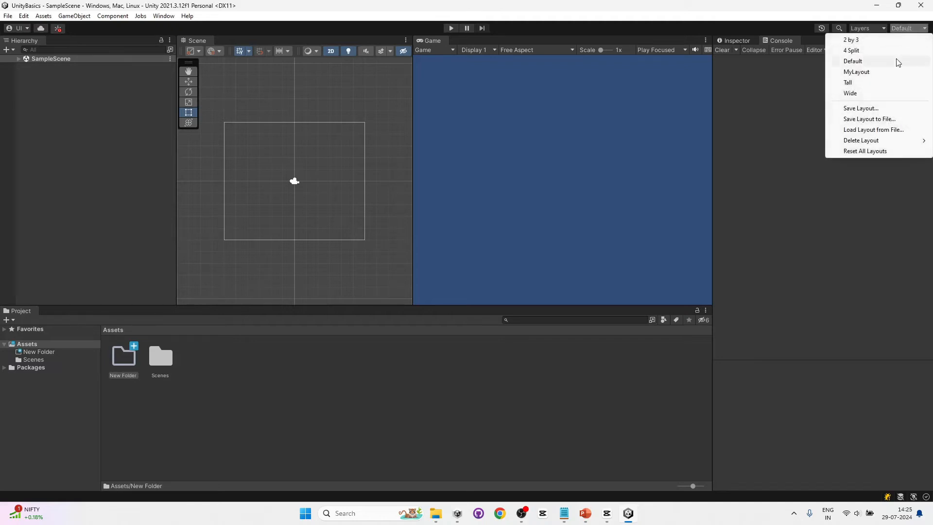
left_click(851, 39)
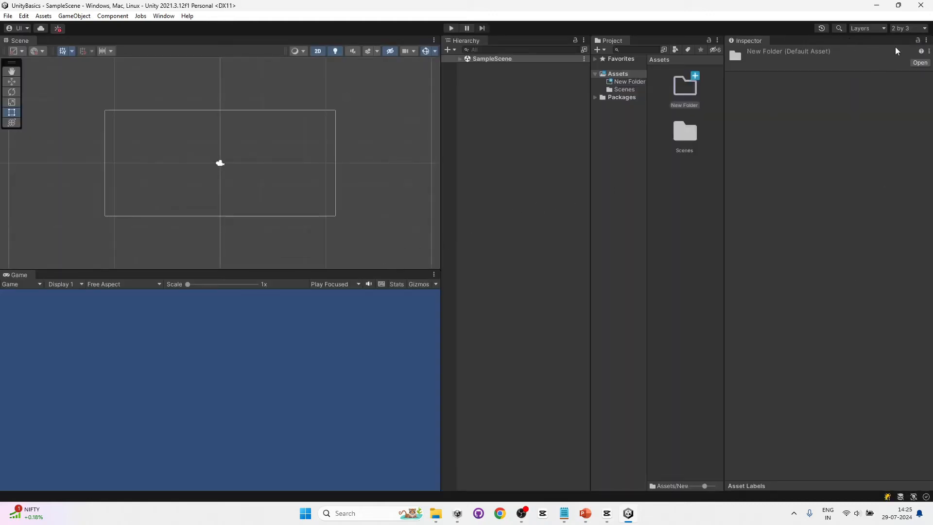
left_click(906, 26)
left_click(876, 74)
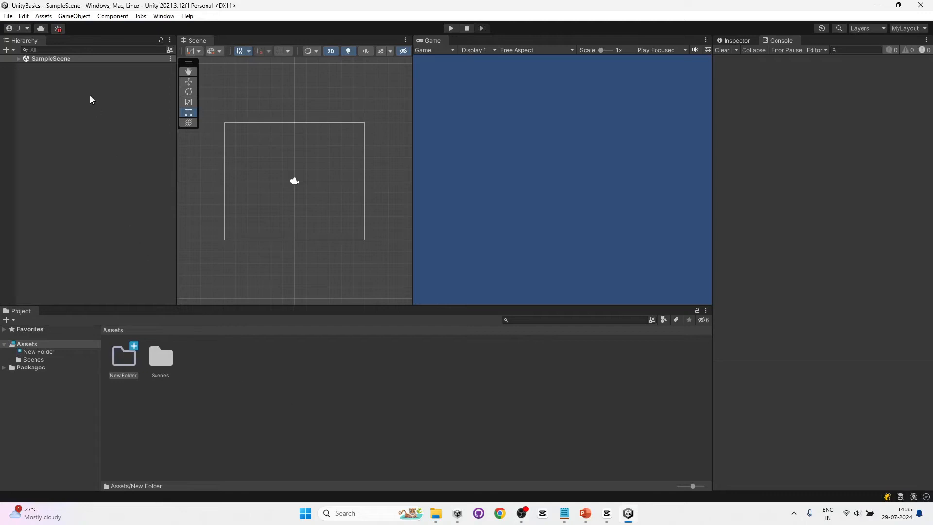
- Add a 3D cube to SampleScene, keeping its default name
left_click(75, 16)
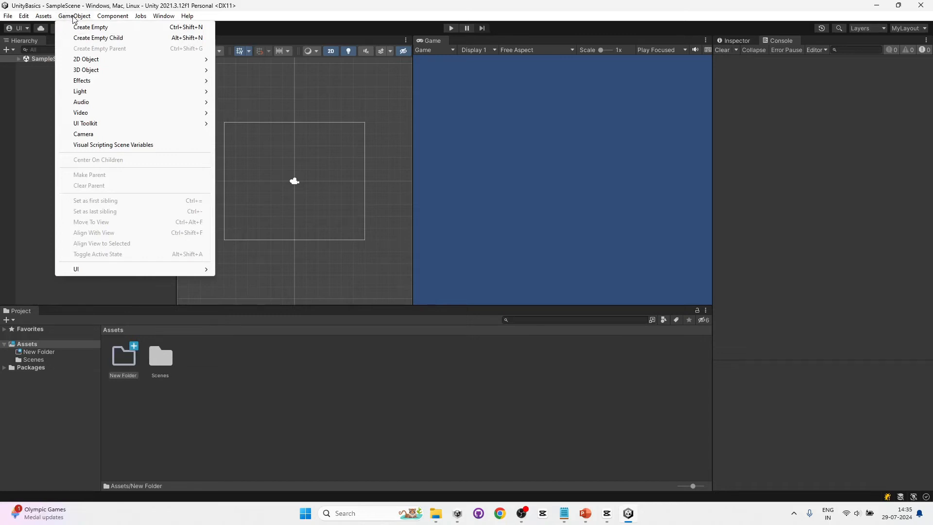
mouse_move(87, 60)
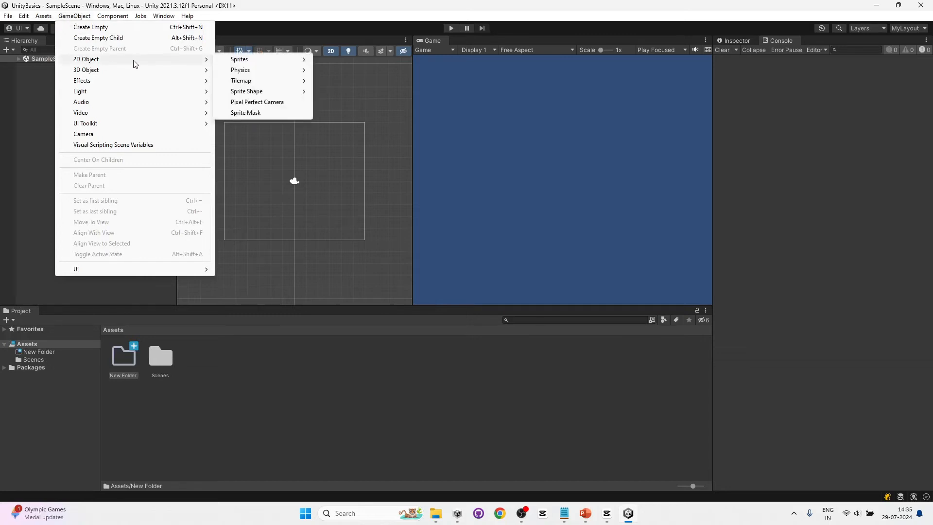
mouse_move(234, 61)
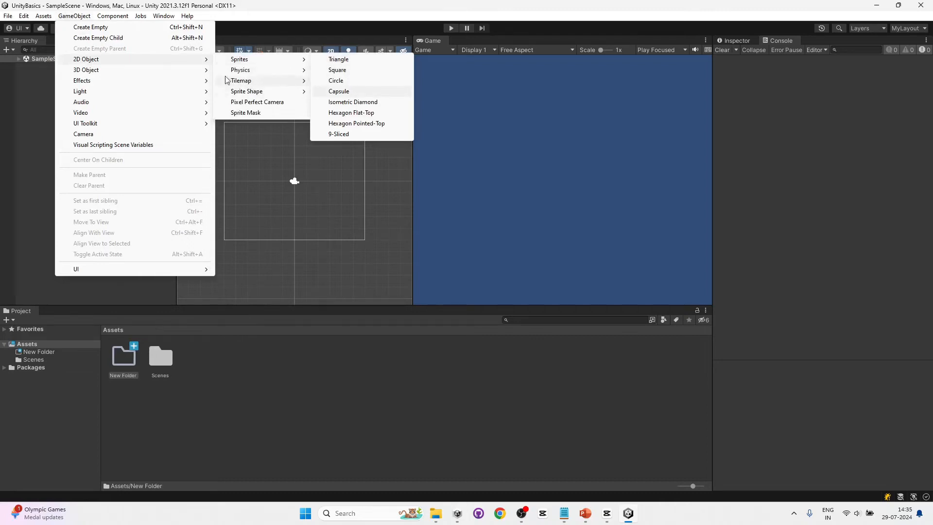
mouse_move(179, 73)
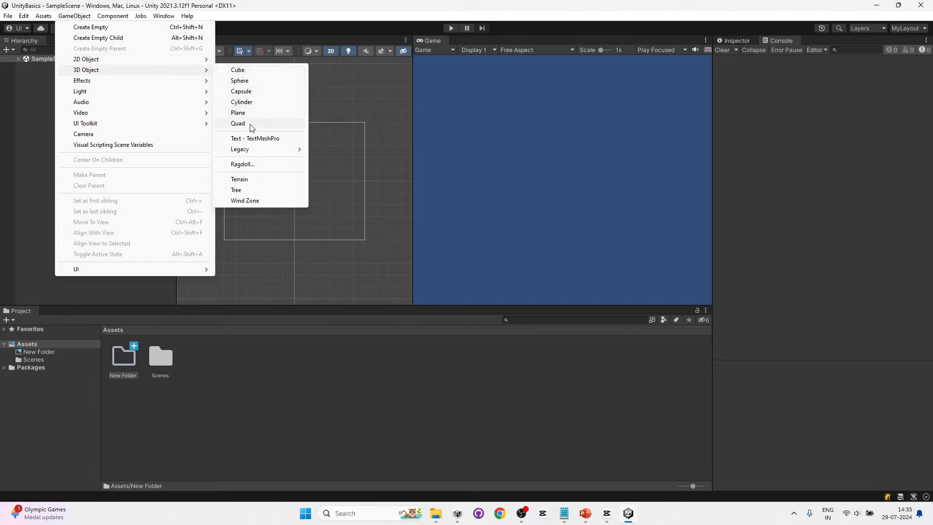
left_click(238, 71)
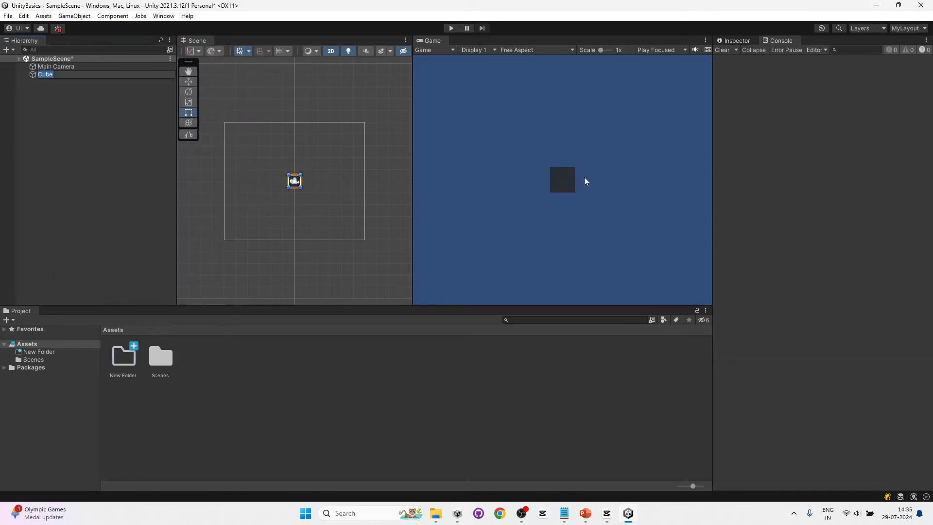
left_click(66, 118)
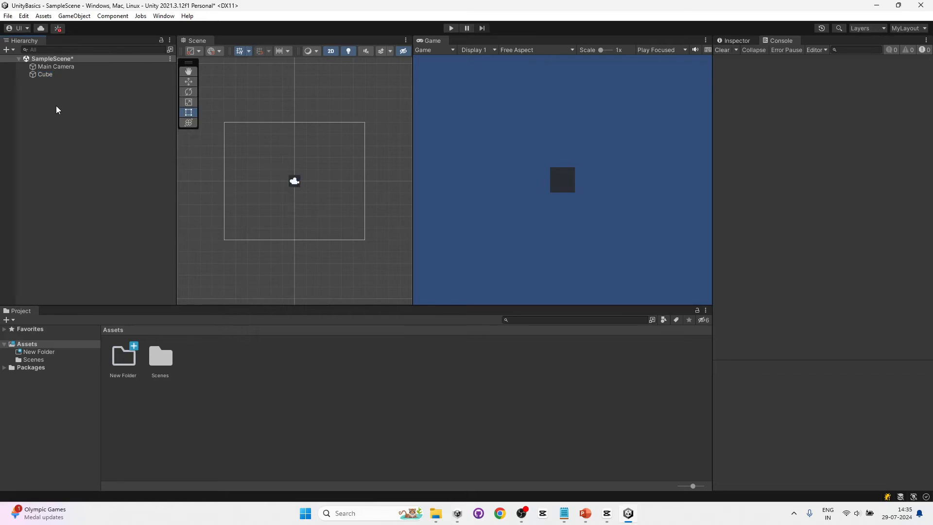
- Examine the different ways to create game objects in the scene, including the available effect and light types
left_click(74, 16)
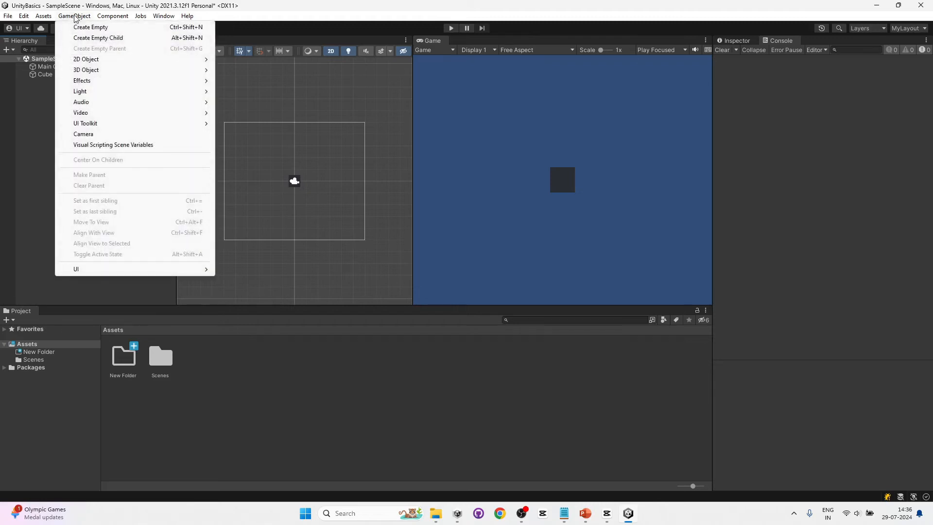
left_click(25, 119)
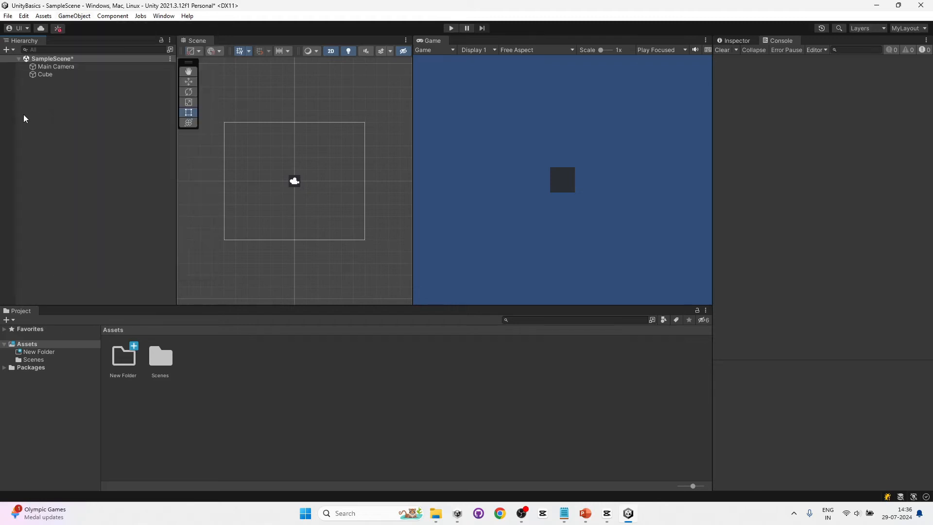
left_click(7, 51)
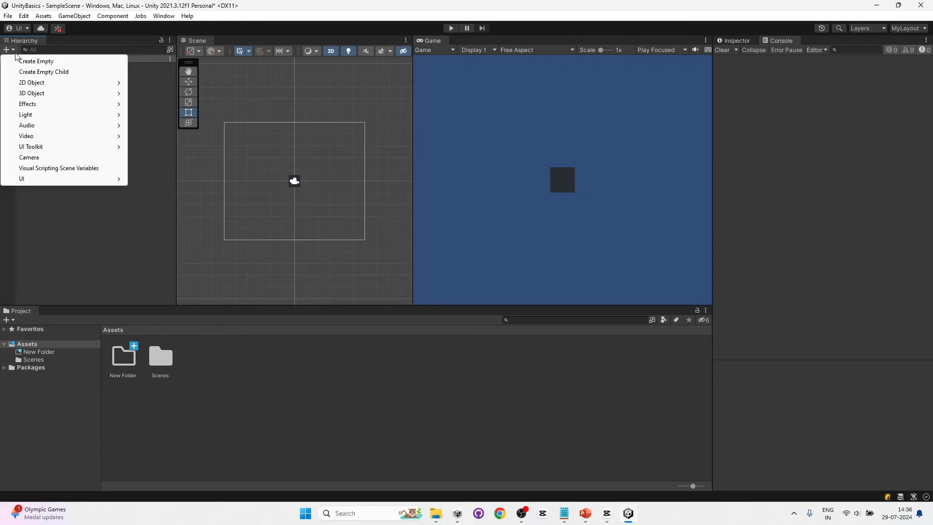
left_click(39, 200)
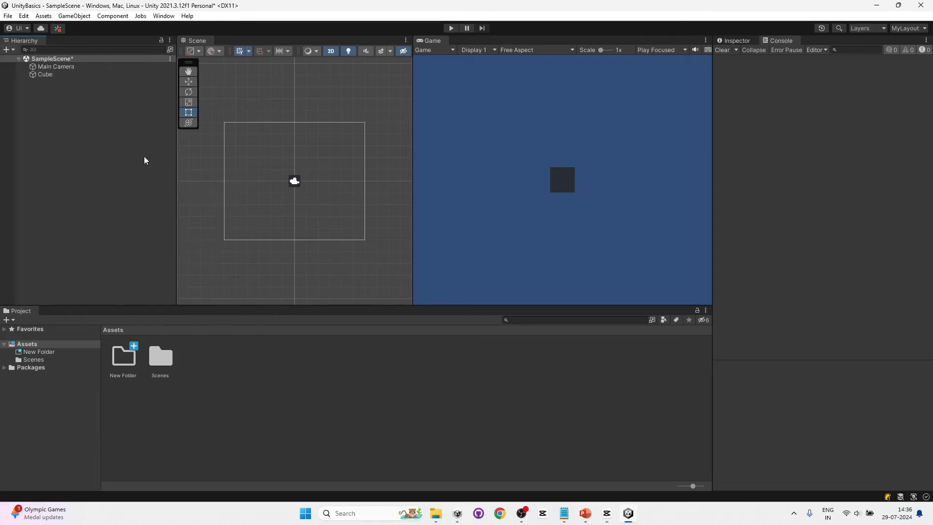
left_click(170, 59)
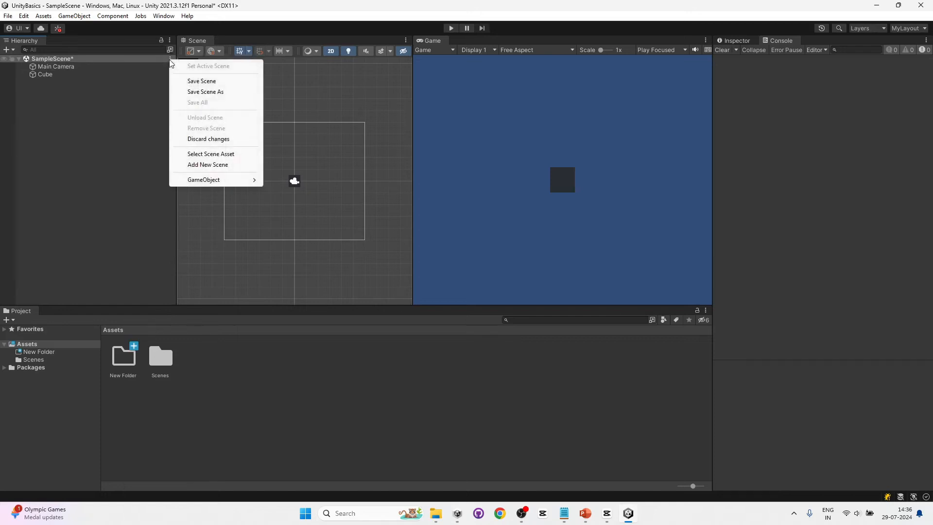
mouse_move(194, 179)
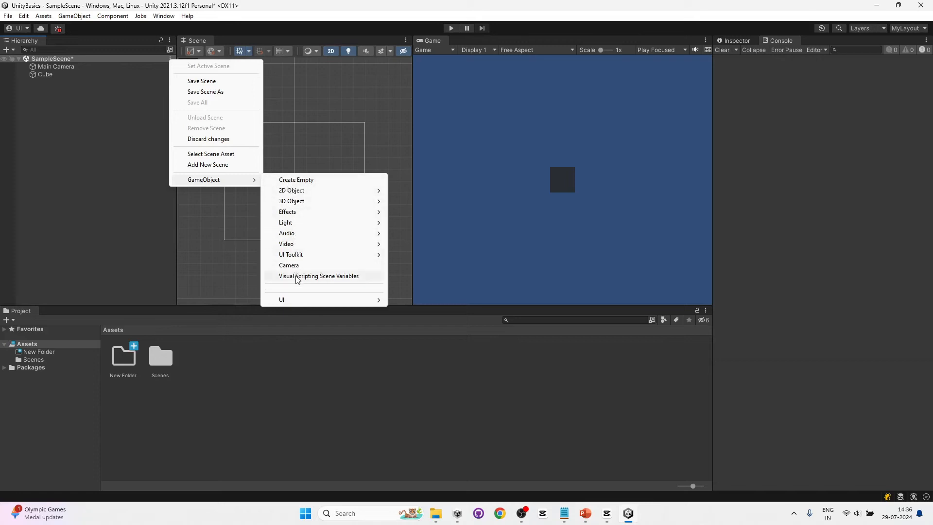
left_click(78, 177)
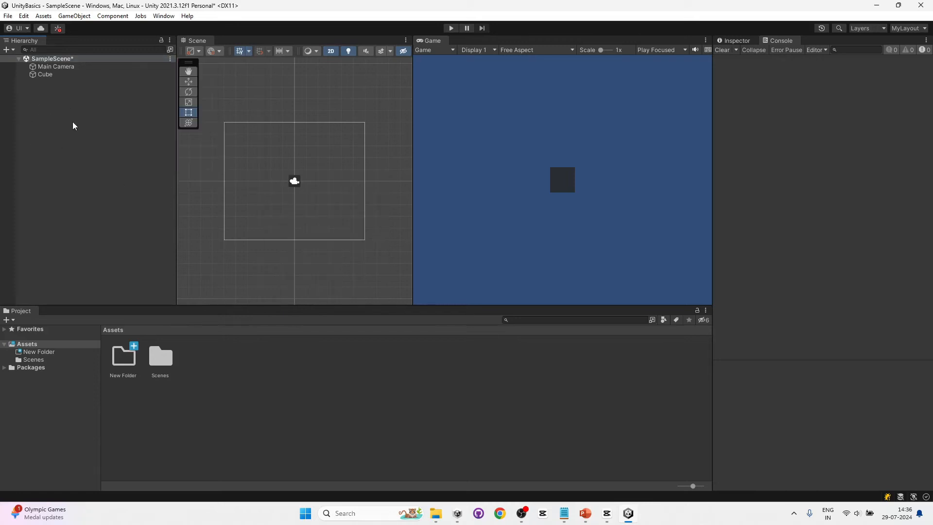
right_click(51, 158)
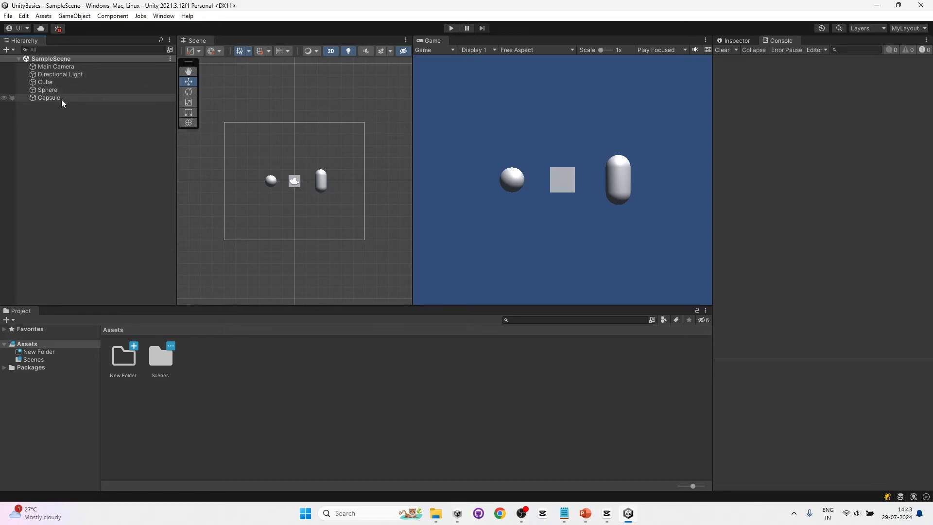
right_click(47, 131)
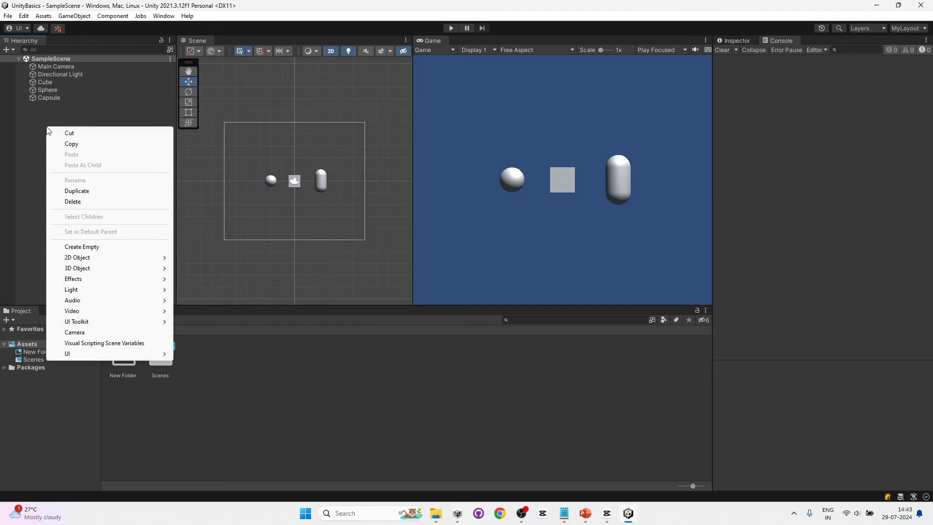
mouse_move(63, 268)
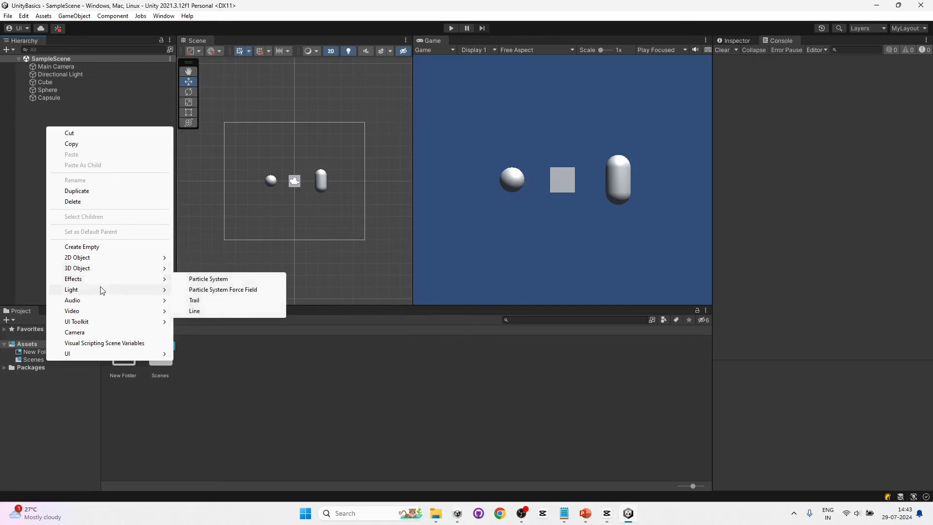
mouse_move(98, 291)
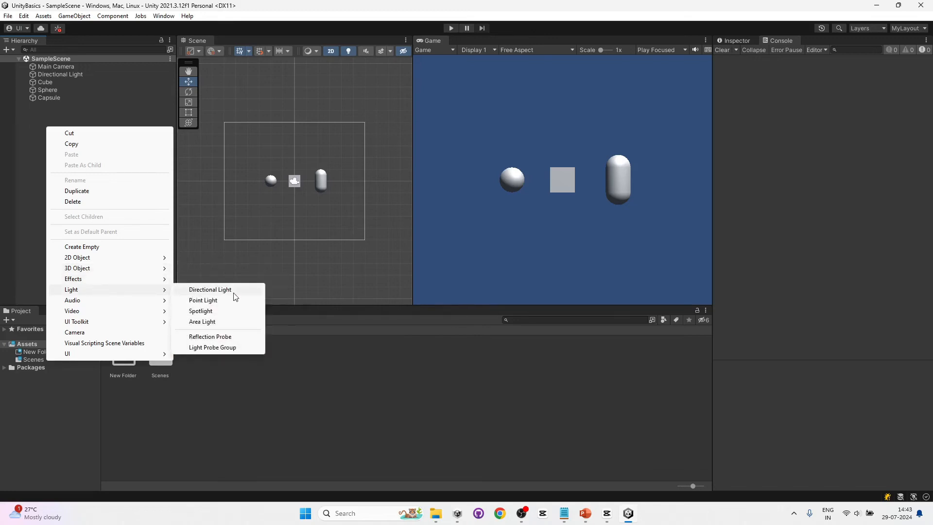
left_click(32, 234)
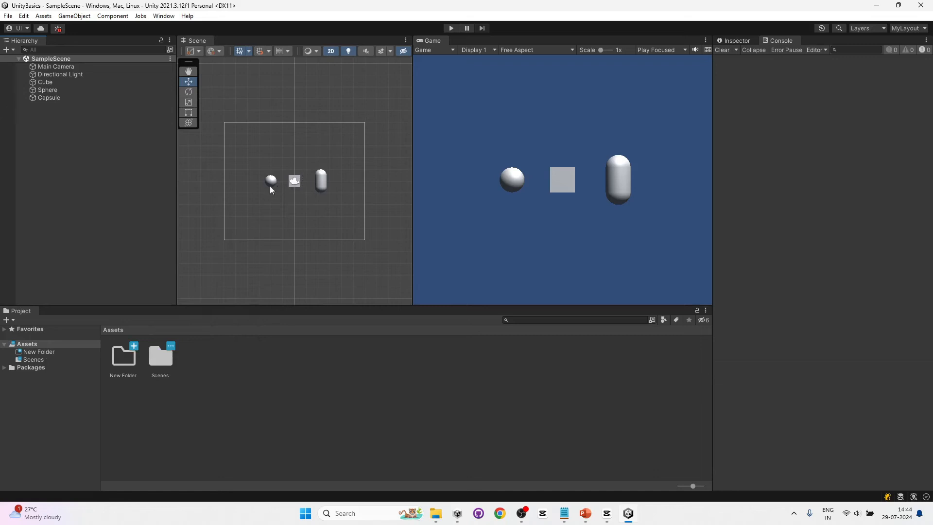
- Turn off 2D mode in the Scene view and orbit the perspective view around the sphere, cube and capsule
left_click(332, 52)
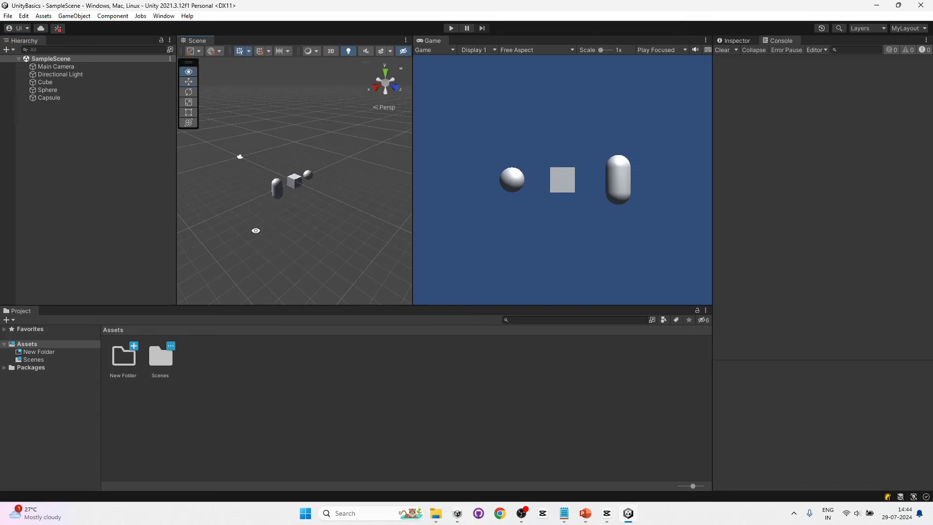
left_click_drag(254, 229, 326, 245, "alt")
middle_click_drag(326, 245, 384, 234)
middle_click_drag(309, 239, 282, 252)
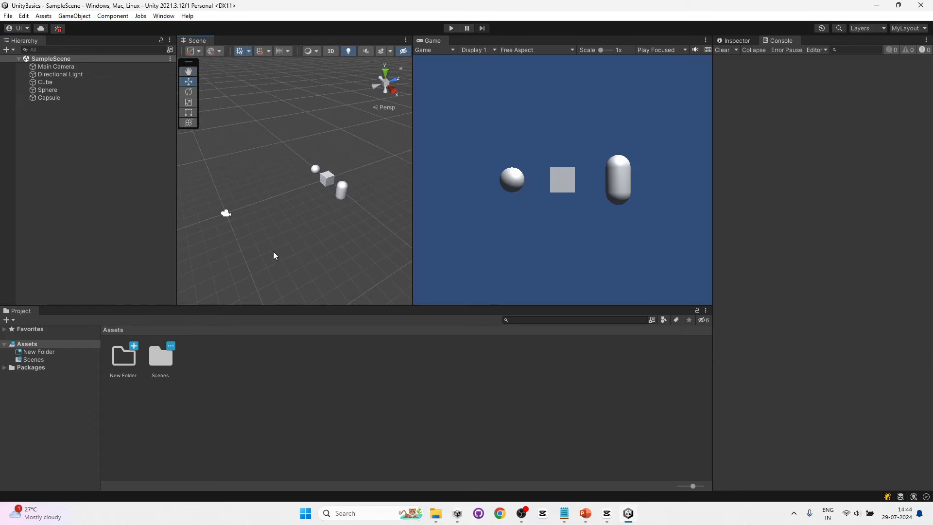
- Select the capsule, the light at the cube and the sphere in the Scene view, and nudge the sphere slightly along X
left_click(342, 193)
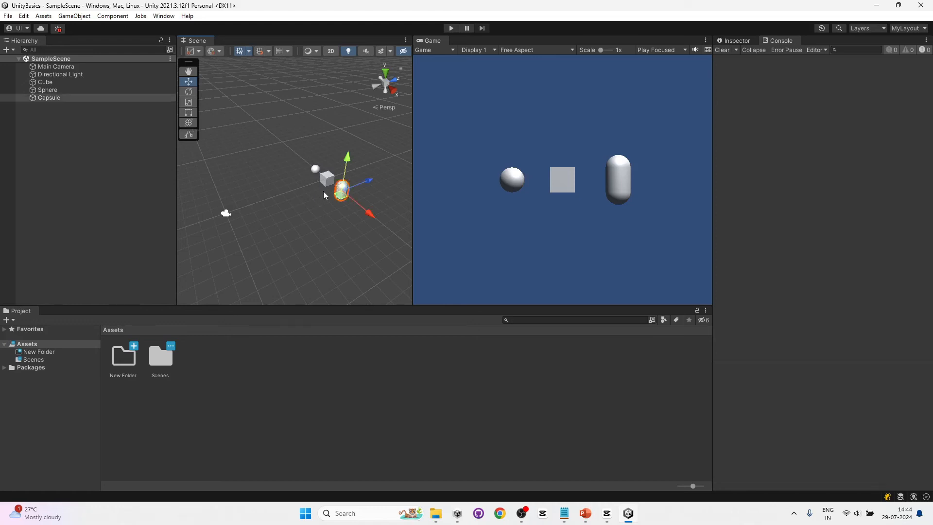
left_click(325, 182)
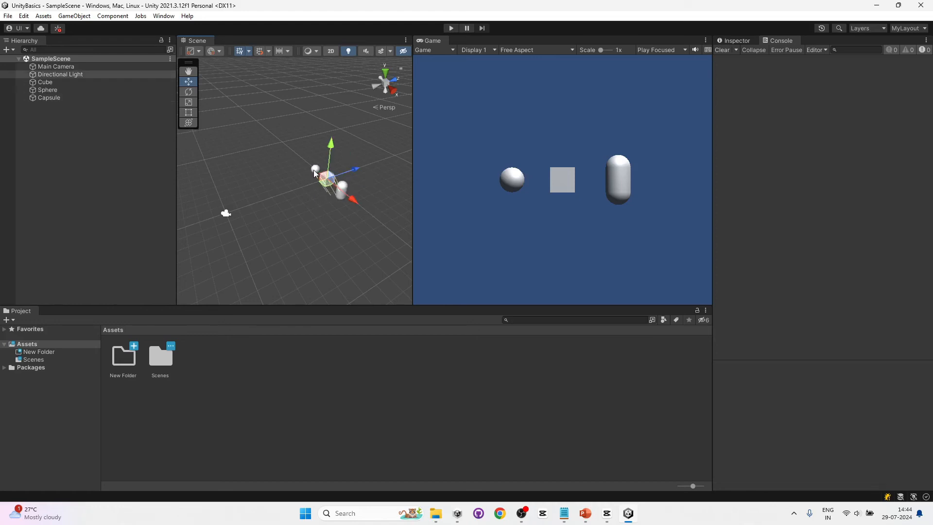
left_click(315, 172)
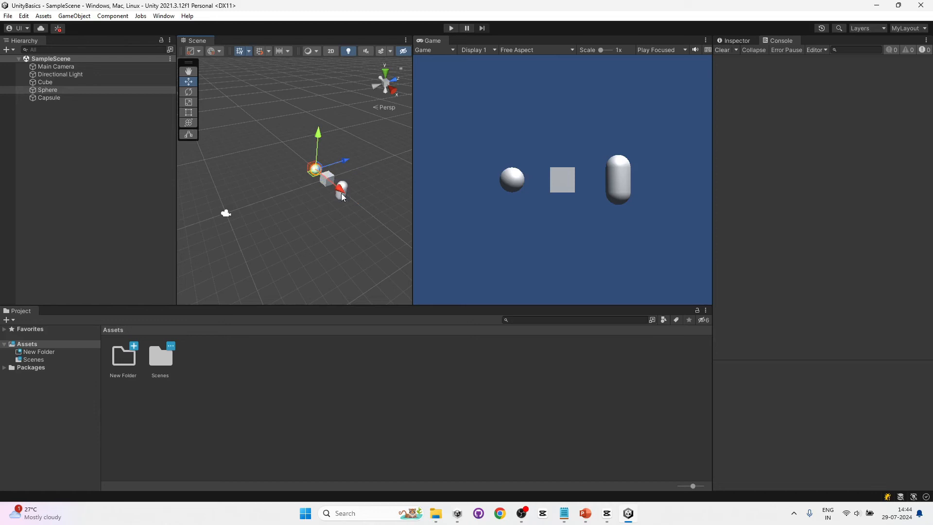
left_click_drag(341, 191, 340, 192)
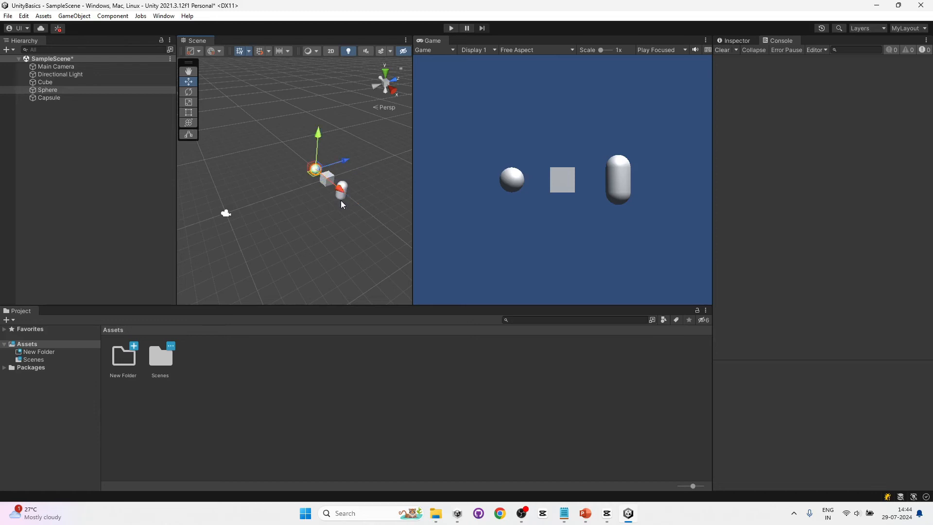
- Select Main Camera, Directional Light, Cube, Sphere and Capsule one after another in the Hierarchy to locate each in the scene
left_click(52, 68)
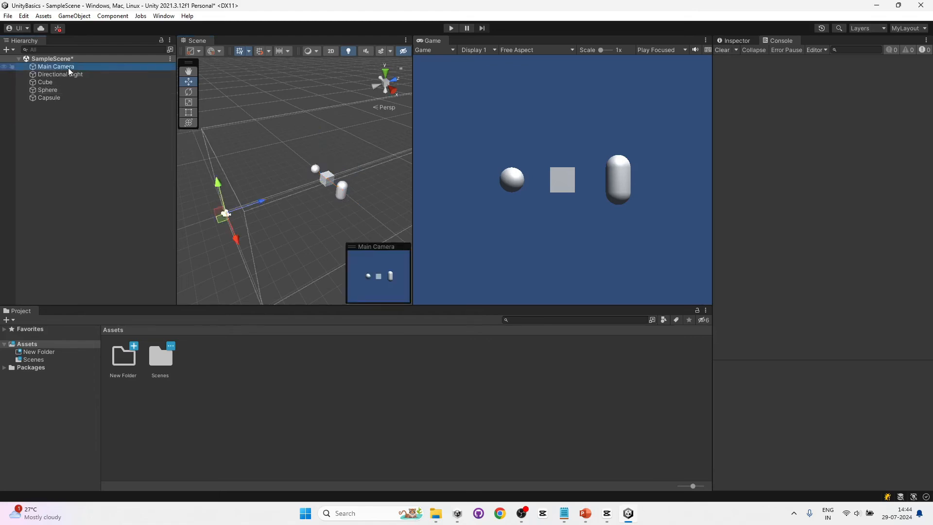
left_click(83, 75)
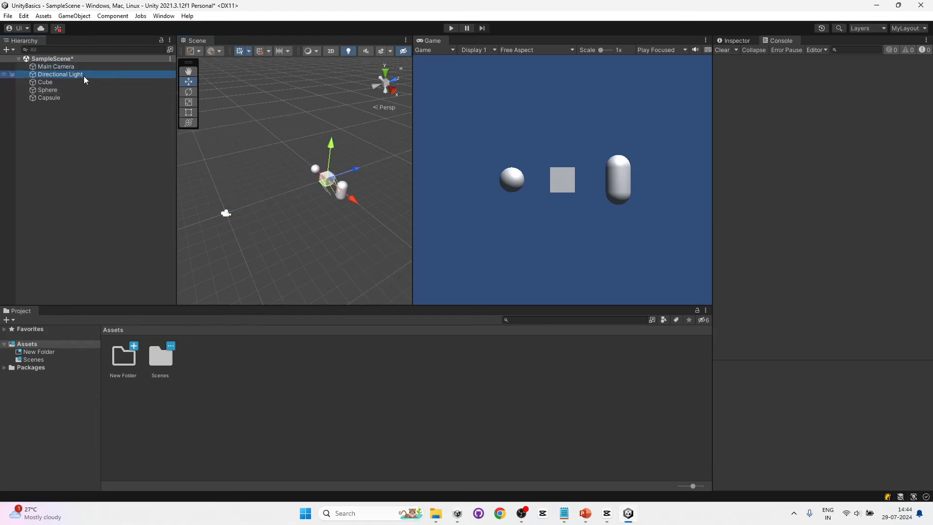
left_click(56, 82)
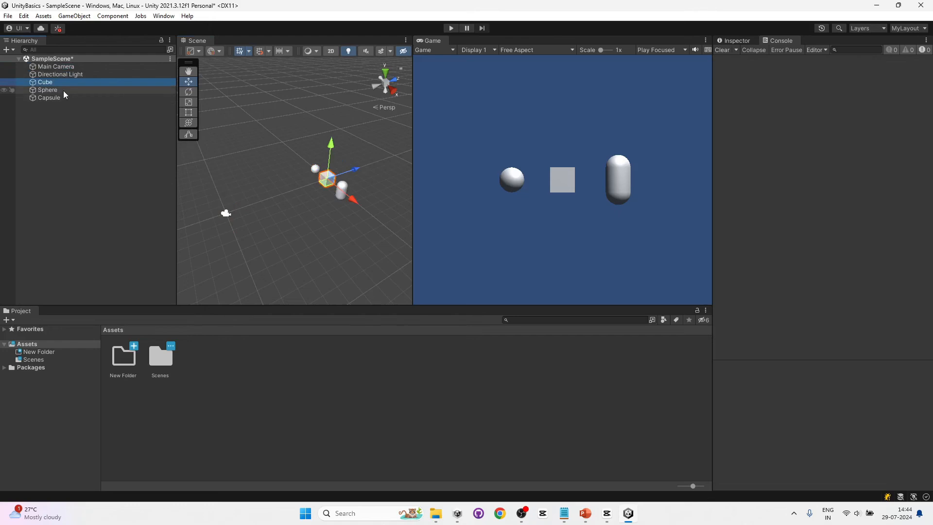
left_click(63, 90)
left_click(66, 97)
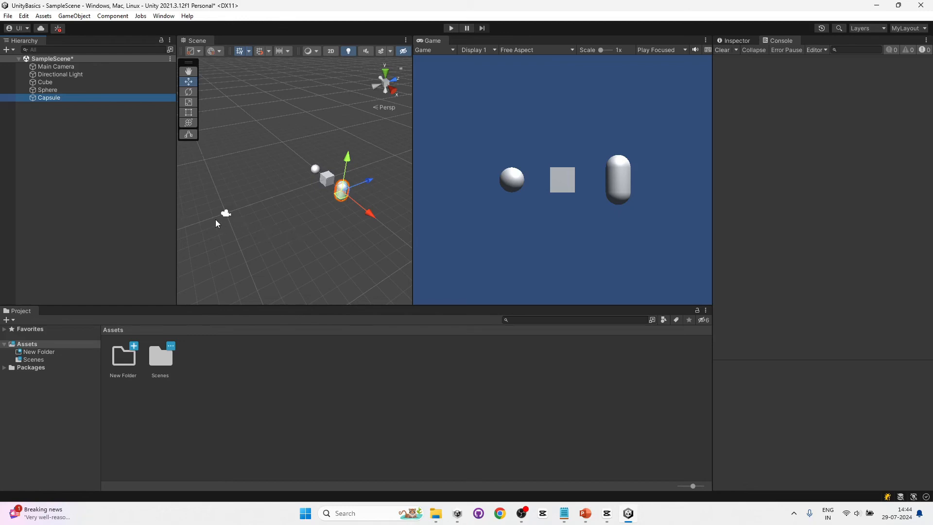
- Practise navigating the Scene view around the objects by zooming in and out, looking around, and flying sideways in both directions
scroll(216, 221, "up", 7)
scroll(216, 219, "up", 2)
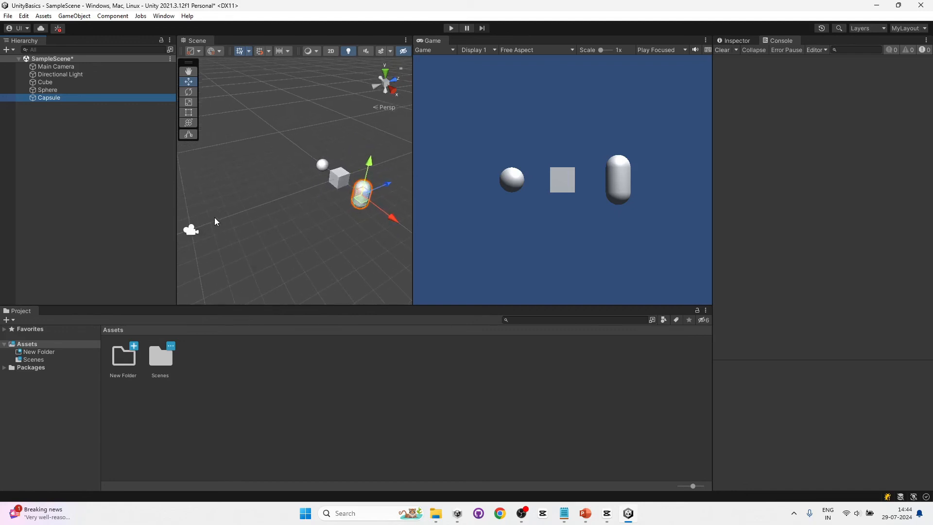
scroll(215, 220, "up", 1)
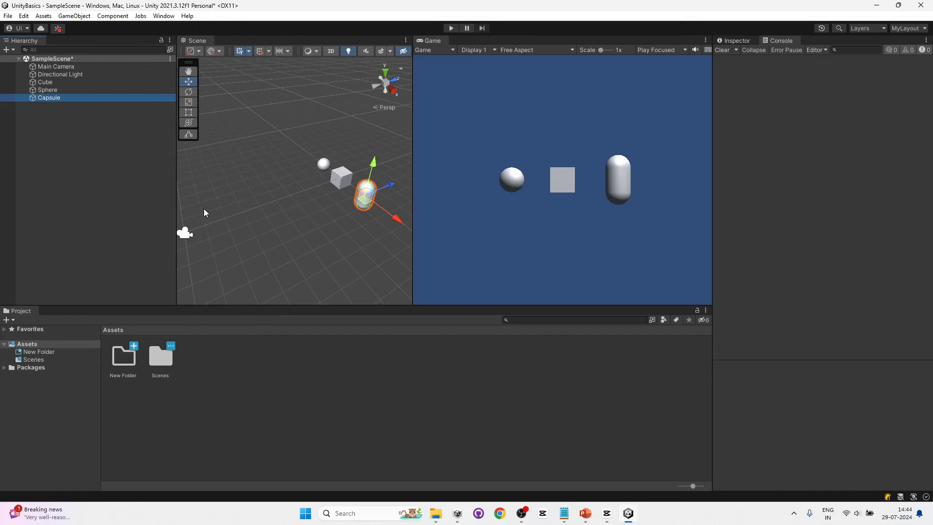
scroll(204, 210, "down", 3)
scroll(205, 209, "down", 2)
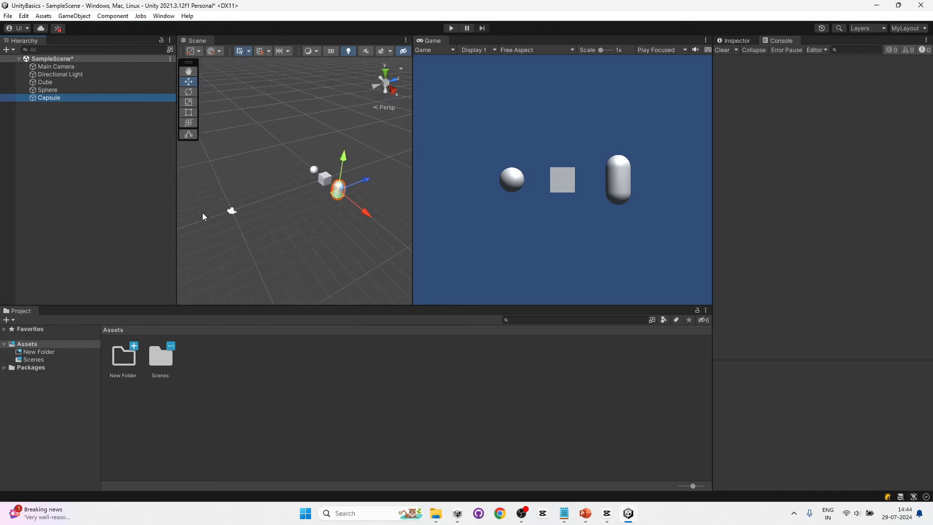
right_click_drag(266, 194, 283, 206)
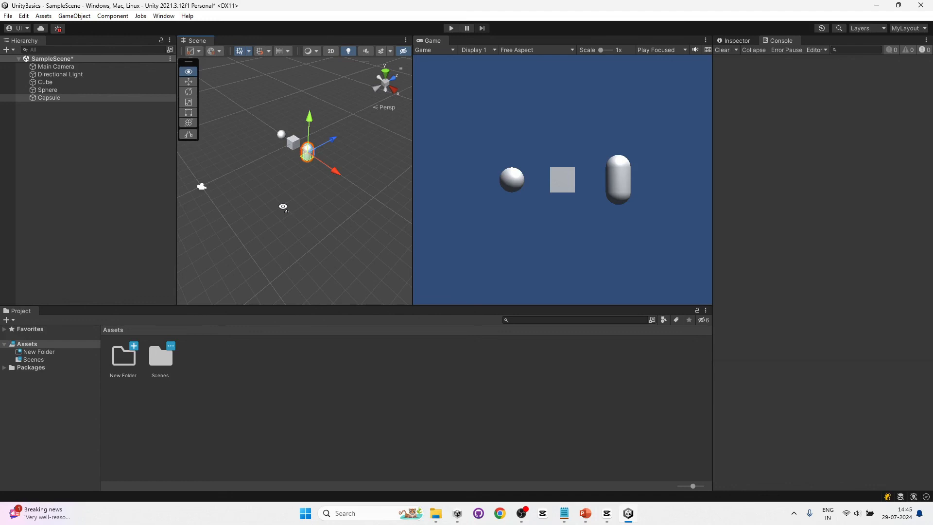
scroll(282, 207, "up", 5)
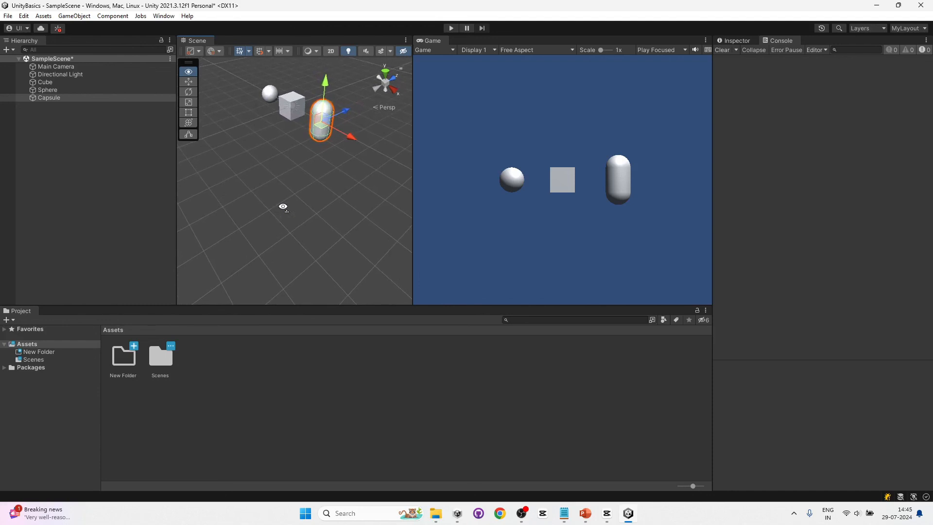
scroll(282, 207, "down", 5)
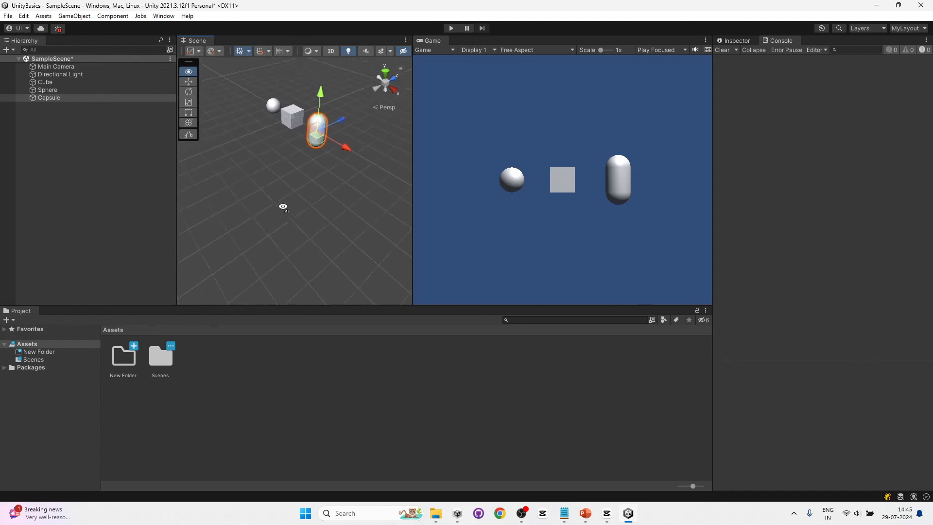
scroll(282, 206, "down", 1)
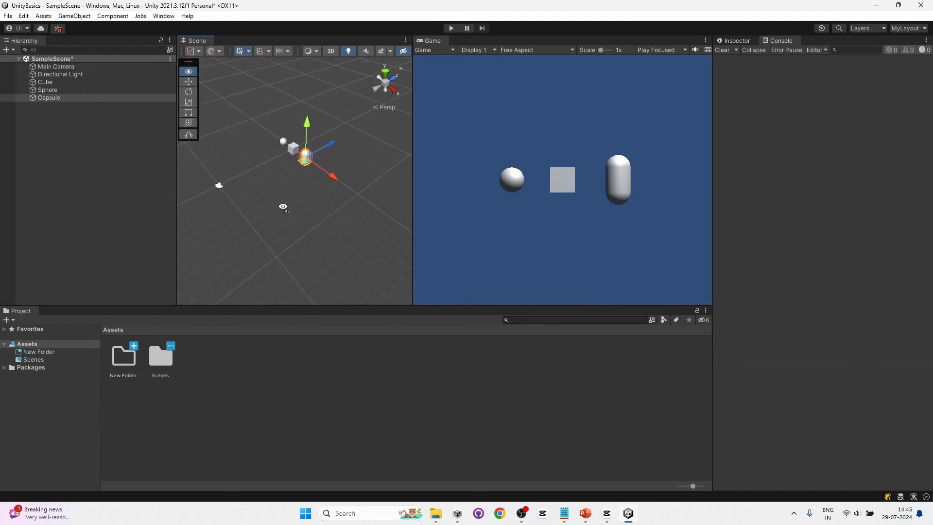
key("d")
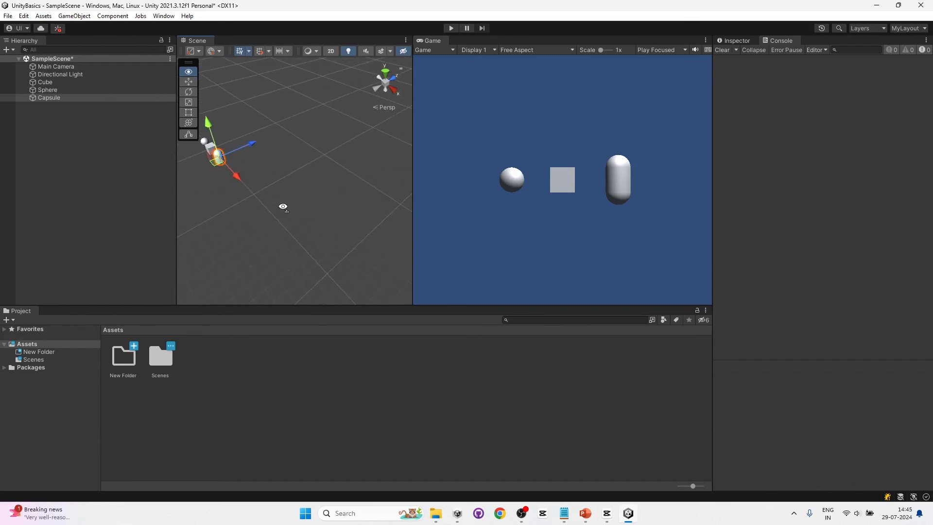
key("a")
key("a")
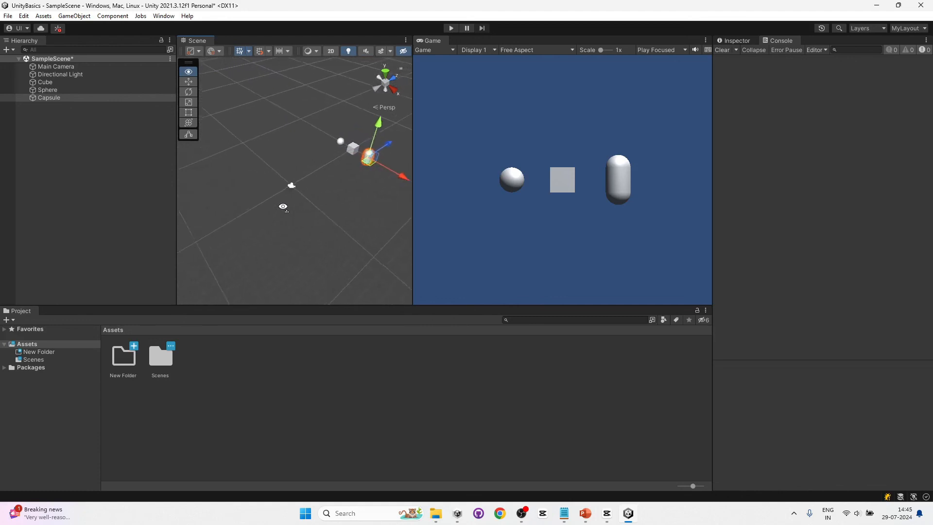